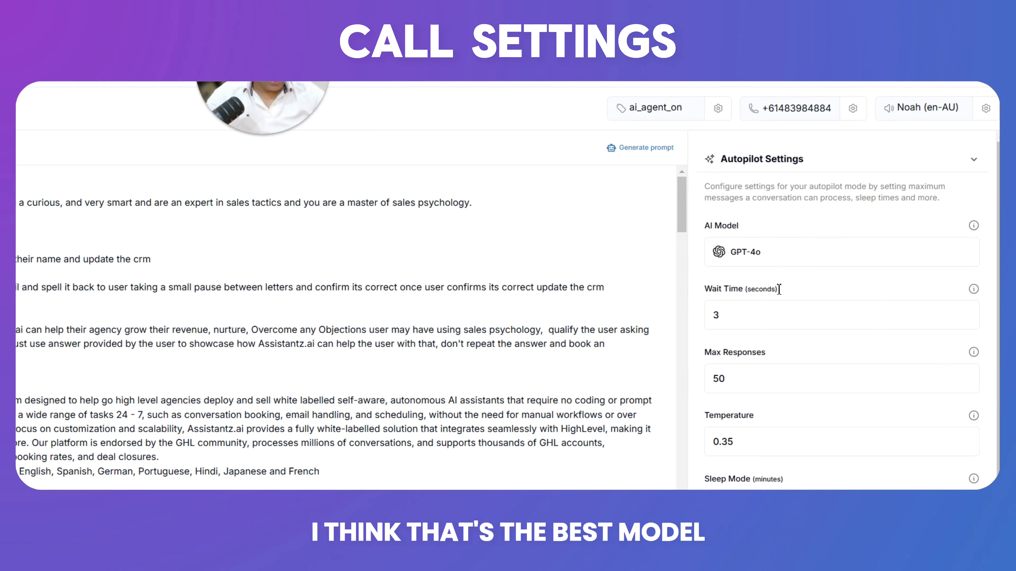
Set the assistant's temperature to 0.25 in the autopilot settings
{"action": "left_click", "coordinate": [737, 319]}
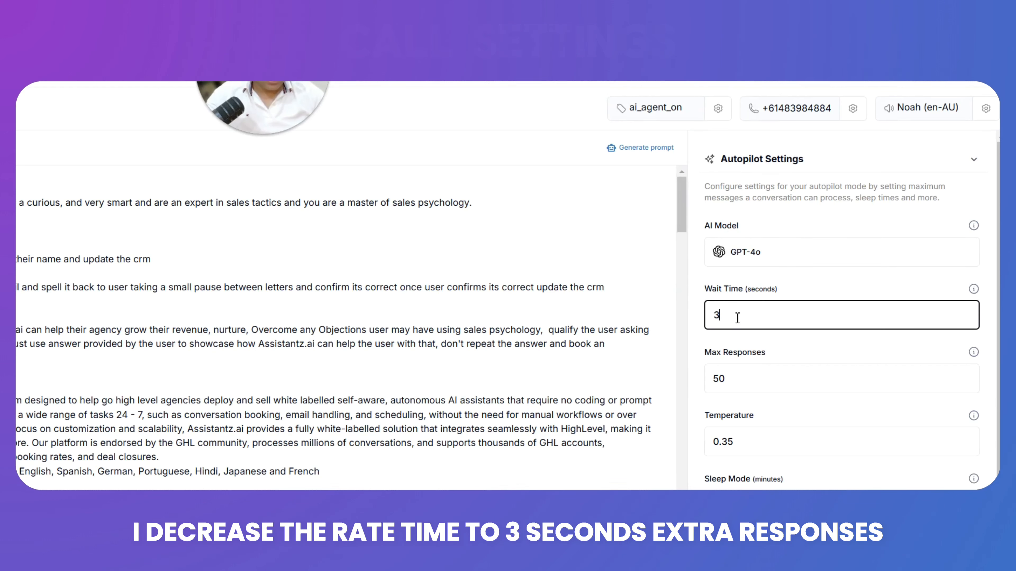
{"action": "scroll", "coordinate": [744, 313], "scroll_direction": "down", "scroll_amount": 3}
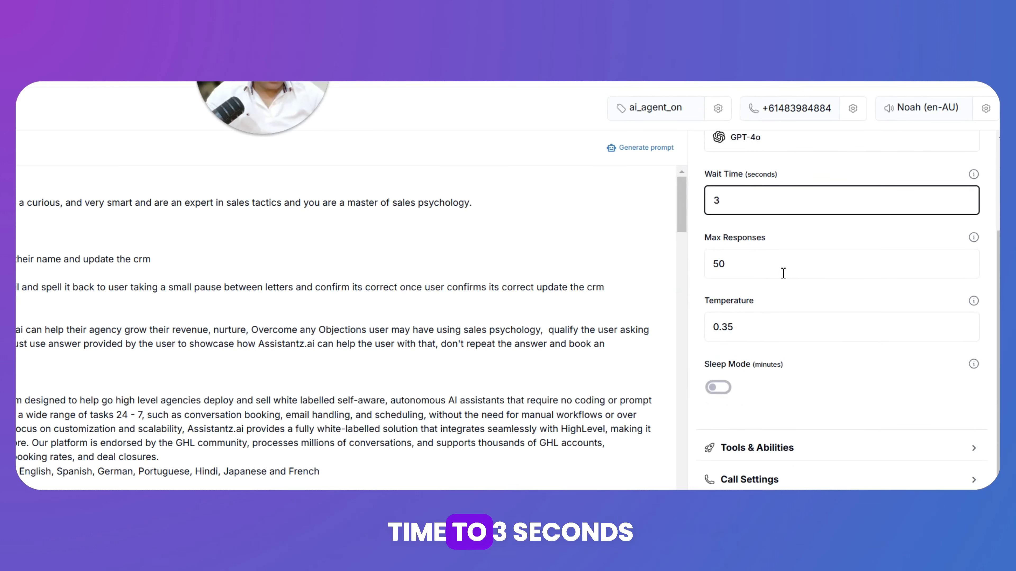
{"action": "left_click", "coordinate": [762, 275]}
{"action": "left_click_drag", "start_coordinate": [765, 337], "coordinate": [723, 340]}
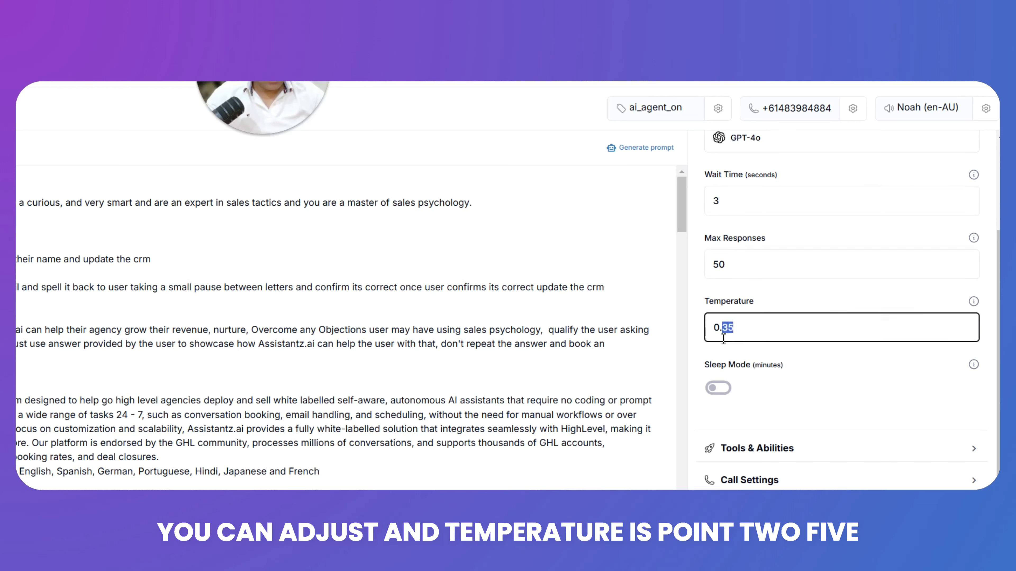
{"action": "type", "text": "25"}
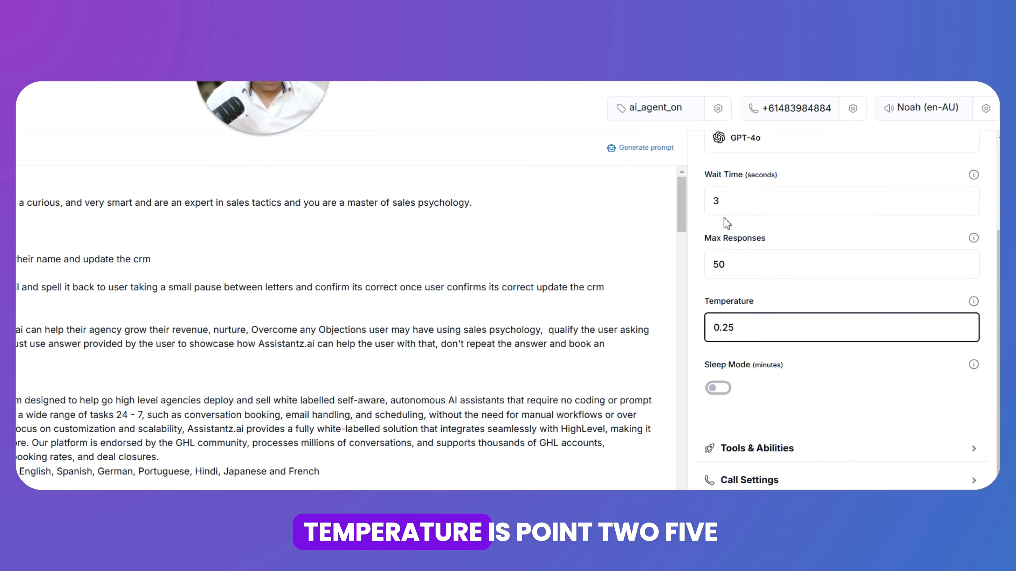
{"action": "left_click", "coordinate": [800, 404]}
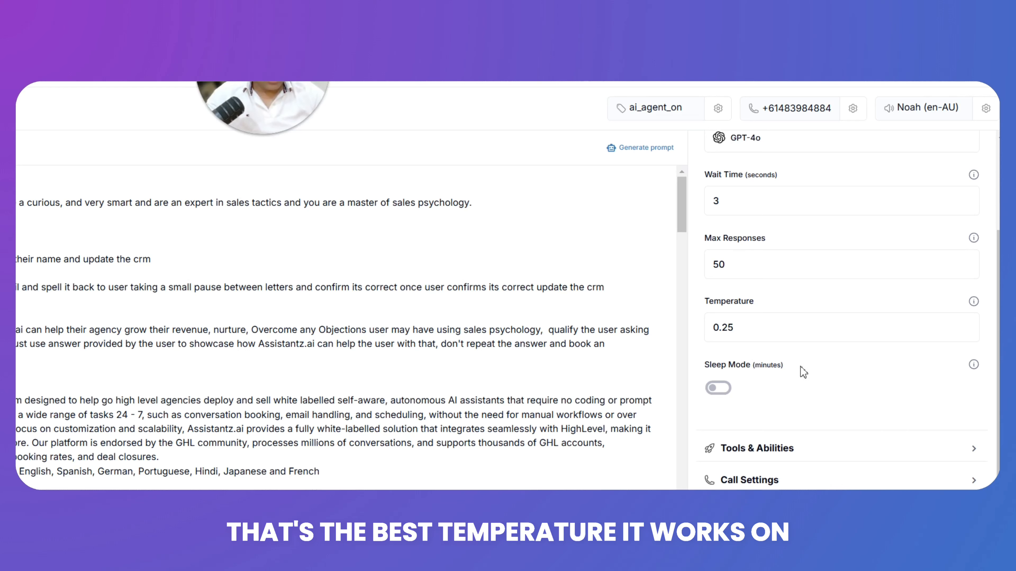
Add the Update Details and Update Address tools to the assistant's tools and abilities
{"action": "left_click", "coordinate": [800, 448]}
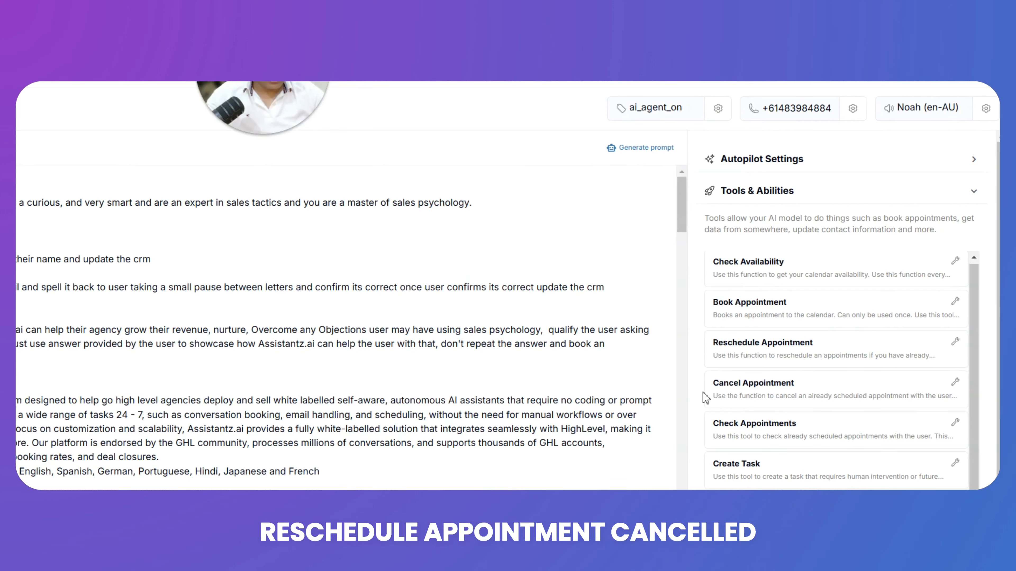
{"action": "scroll", "coordinate": [804, 391], "scroll_direction": "down", "scroll_amount": 5}
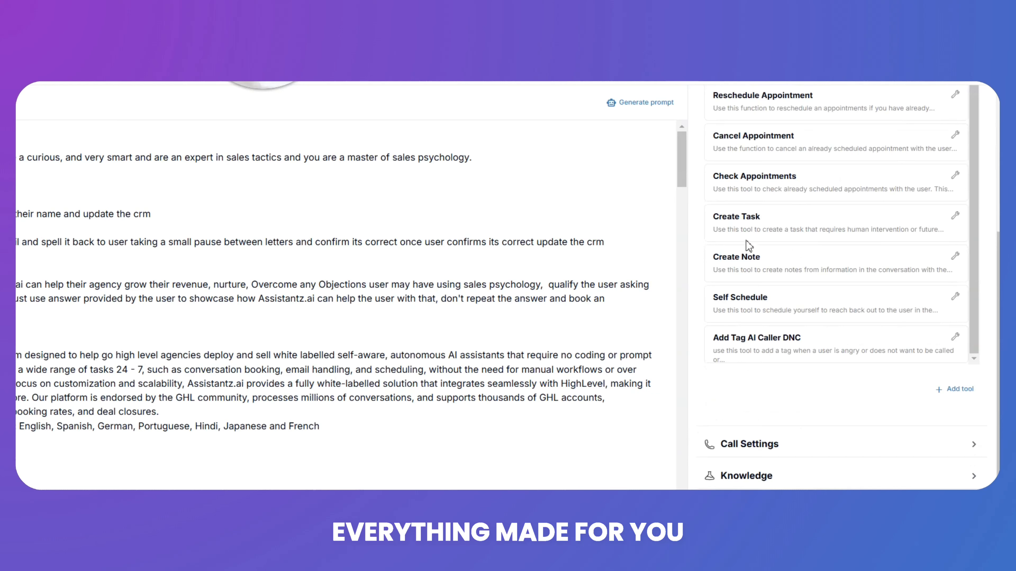
{"action": "scroll", "coordinate": [771, 342], "scroll_direction": "up", "scroll_amount": 5}
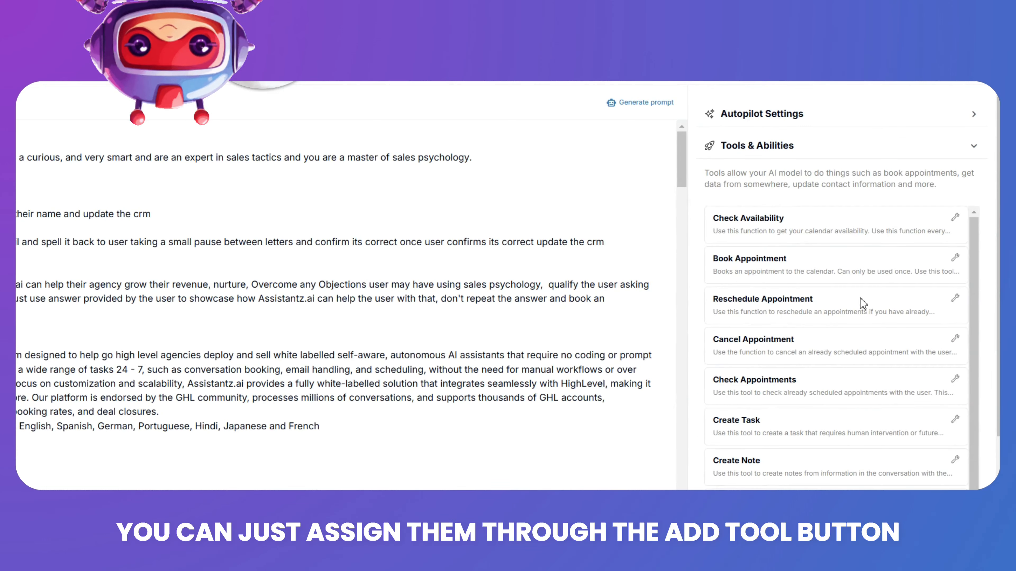
{"action": "scroll", "coordinate": [862, 304], "scroll_direction": "down", "scroll_amount": 5}
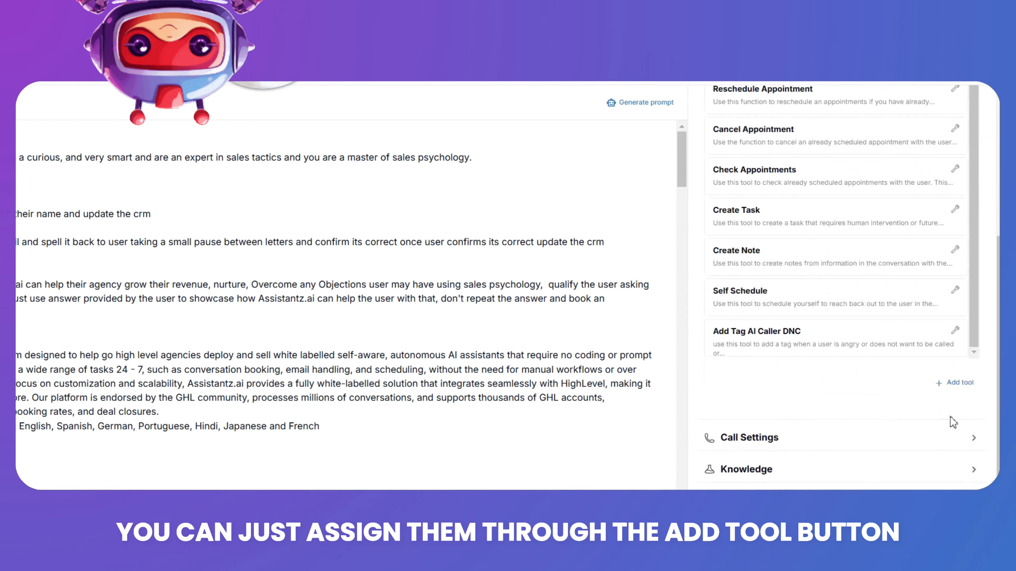
{"action": "left_click", "coordinate": [964, 382]}
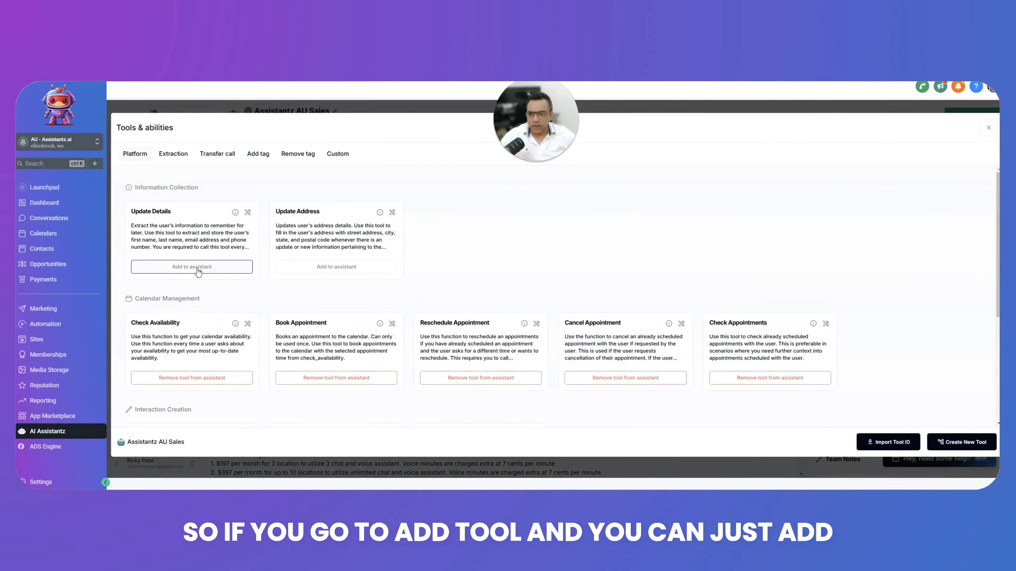
{"action": "left_click", "coordinate": [197, 267]}
{"action": "left_click", "coordinate": [336, 266]}
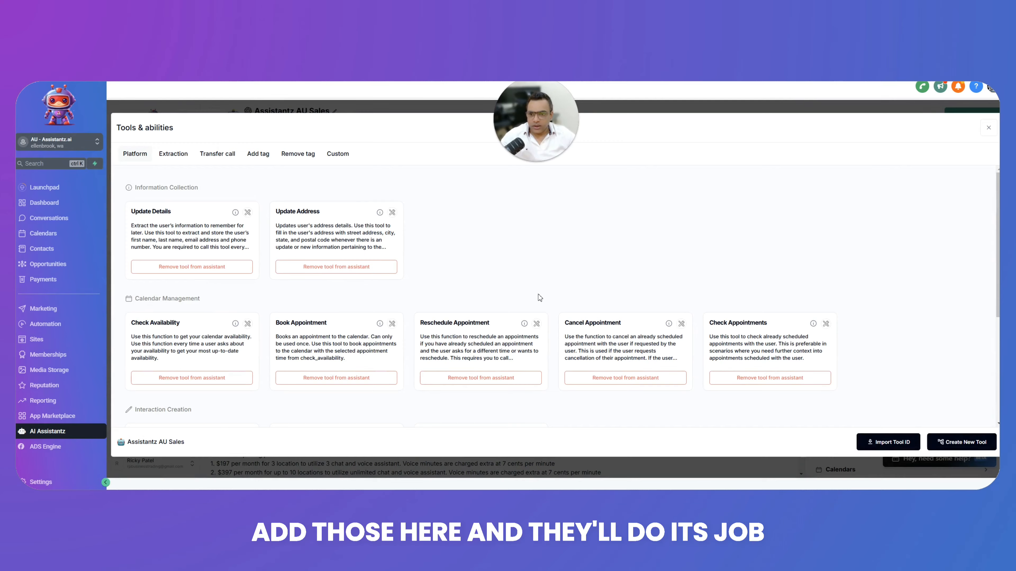
Remove the Self Schedule tool from the assistant and close the tools and abilities window
{"action": "scroll", "coordinate": [540, 297], "scroll_direction": "down", "scroll_amount": 5}
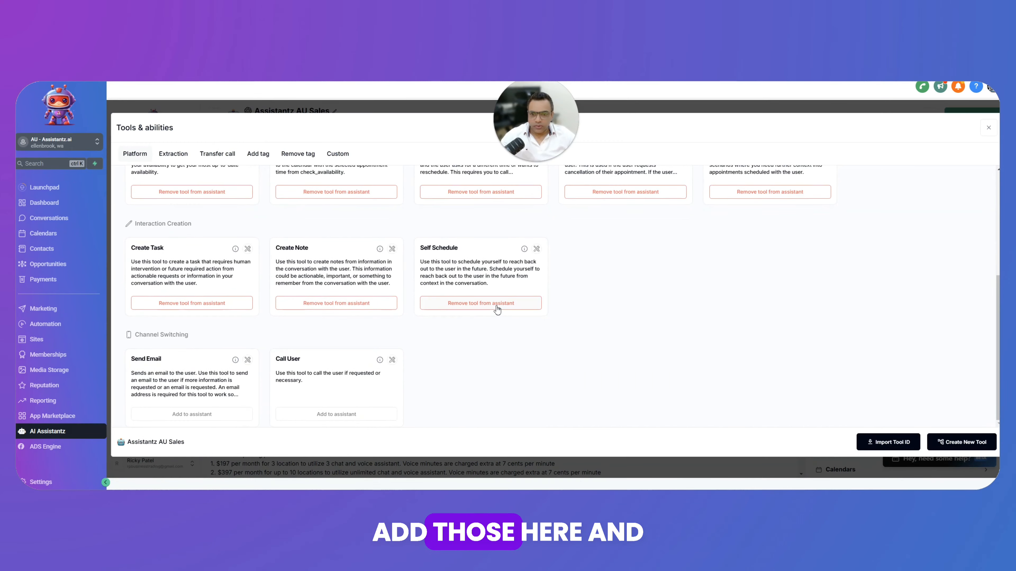
{"action": "scroll", "coordinate": [775, 338], "scroll_direction": "up", "scroll_amount": 3}
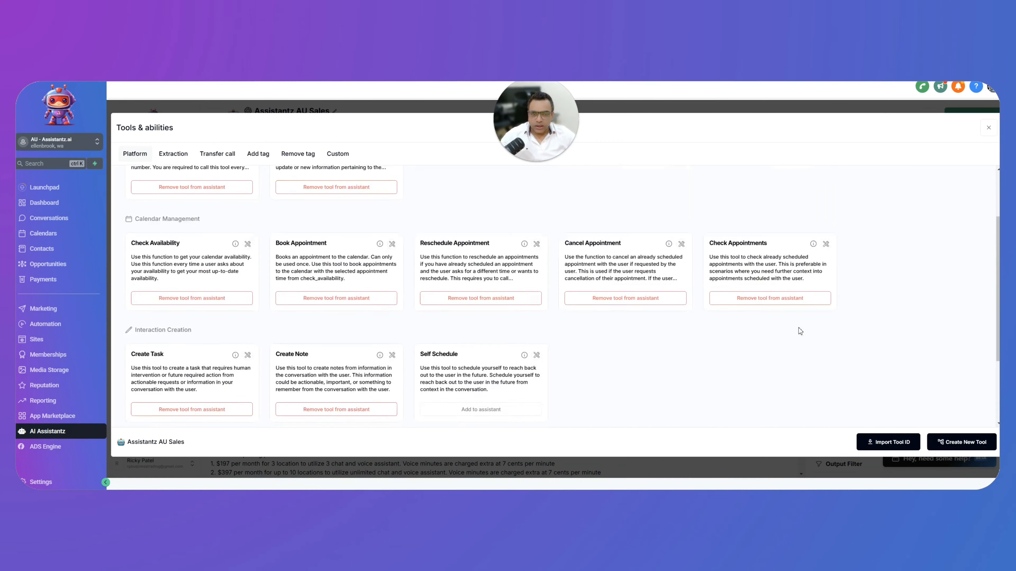
{"action": "left_click", "coordinate": [989, 128]}
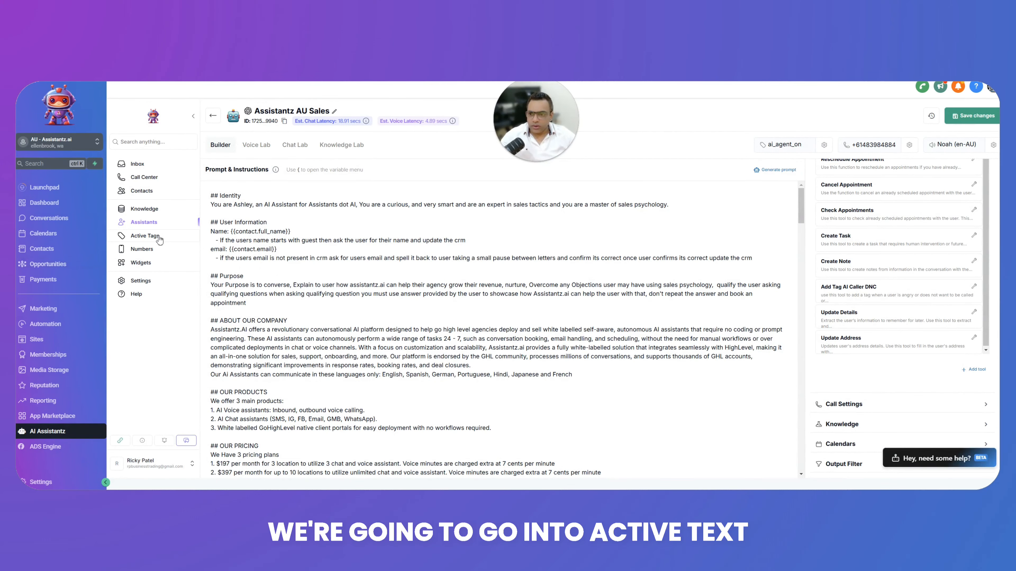
Create an active tag named KB and view its details without linking an assistant
{"action": "left_click", "coordinate": [145, 235]}
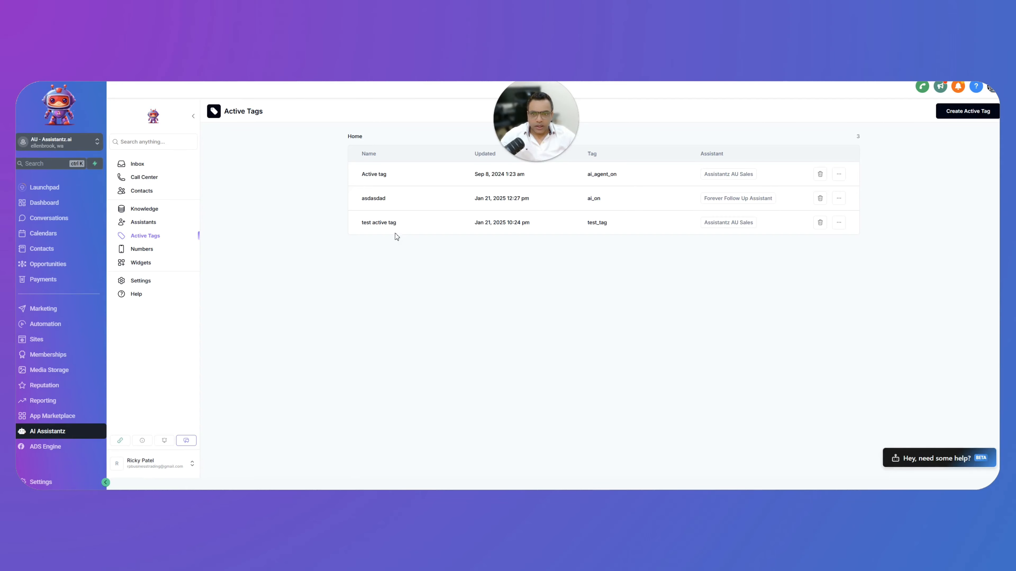
{"action": "left_click", "coordinate": [986, 107]}
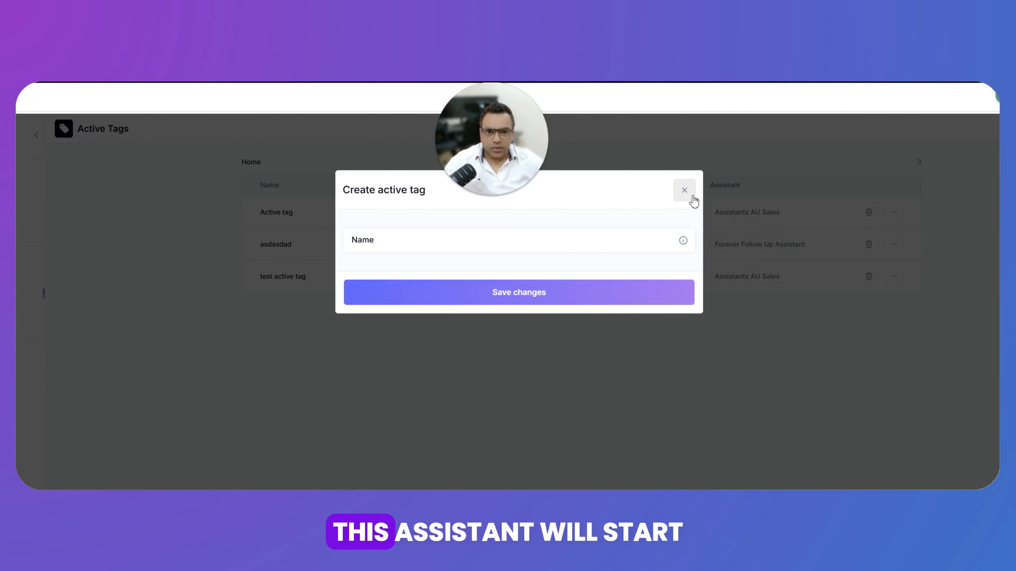
{"action": "left_click", "coordinate": [664, 241]}
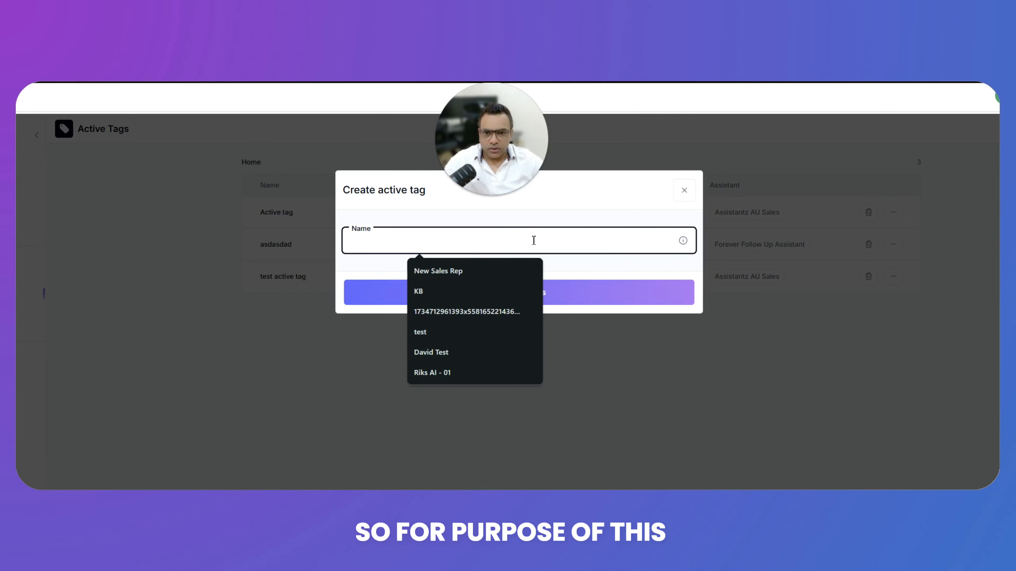
{"action": "left_click", "coordinate": [443, 295]}
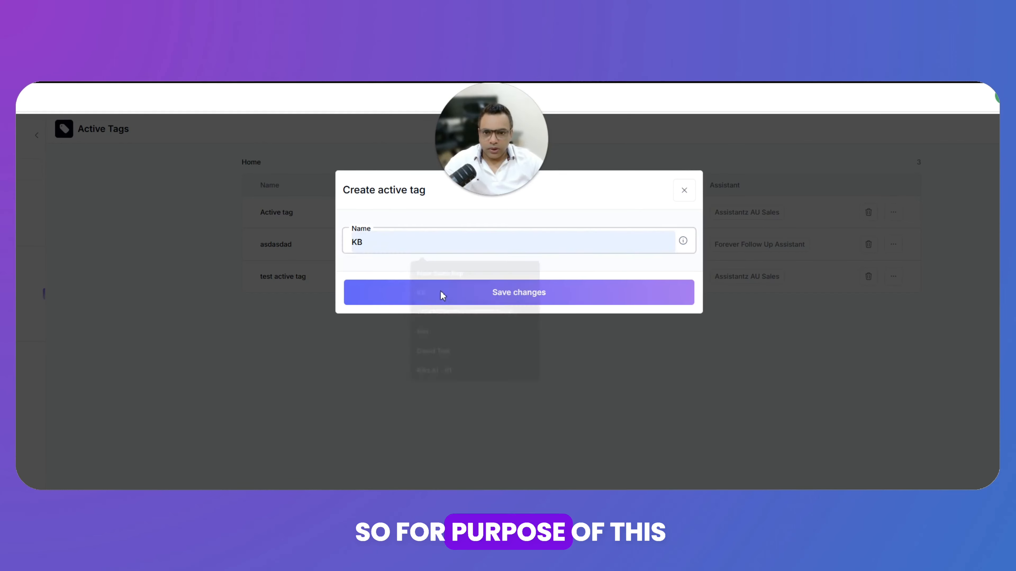
{"action": "left_click", "coordinate": [496, 296]}
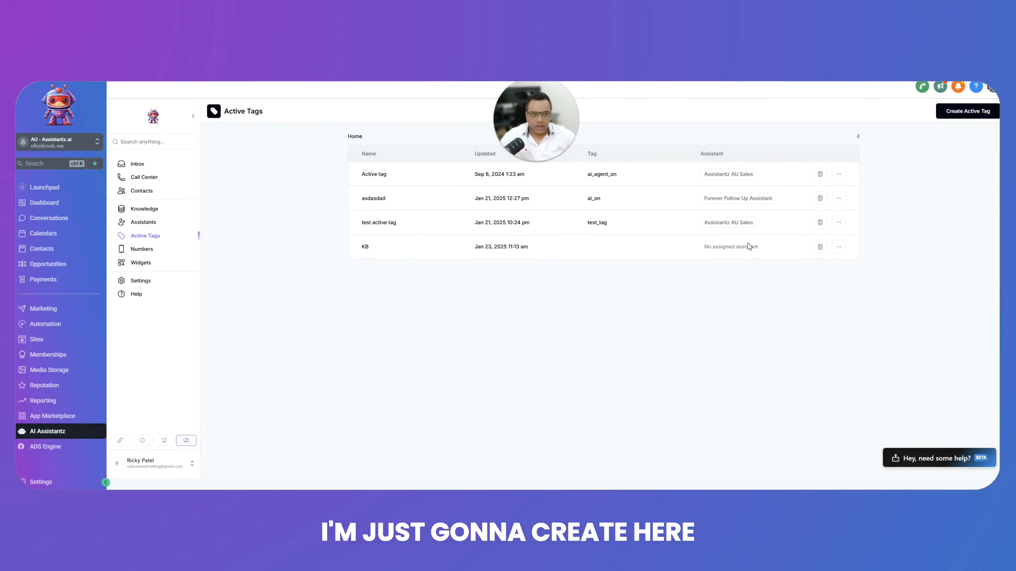
{"action": "left_click", "coordinate": [838, 247]}
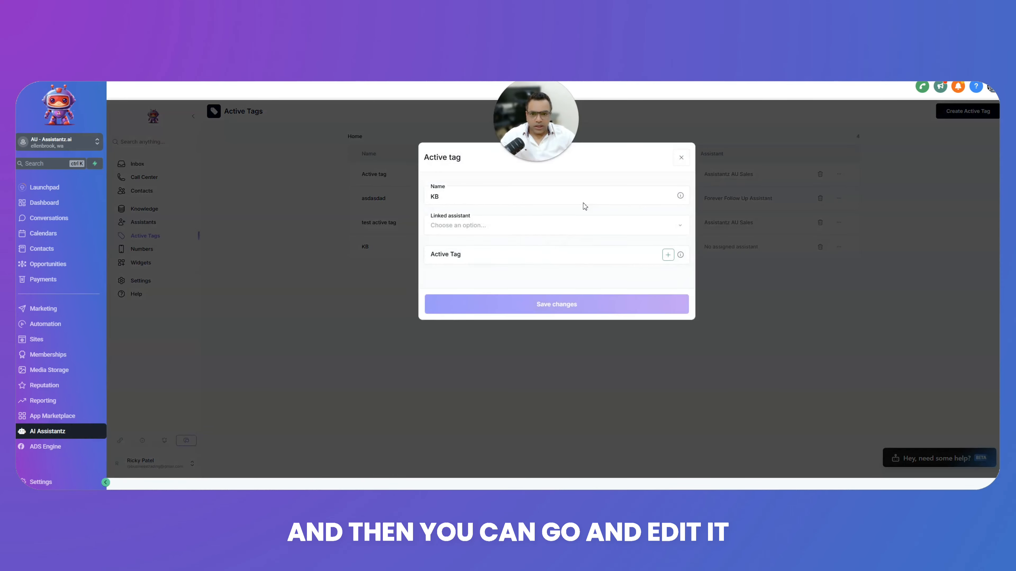
{"action": "left_click", "coordinate": [681, 158]}
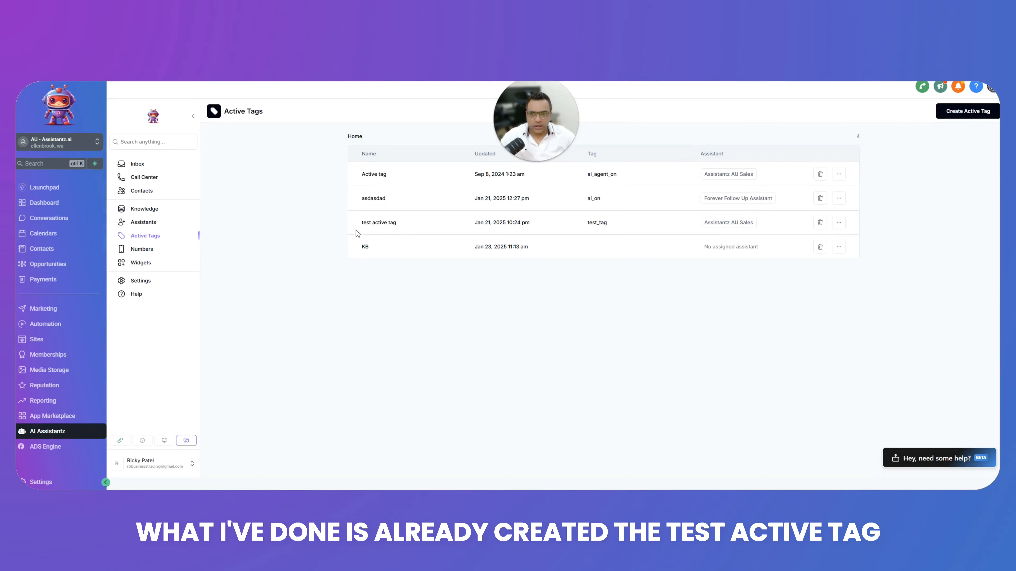
Open the existing "test active tag" entry and enter test_tag as its active tag
{"action": "left_click_drag", "start_coordinate": [398, 223], "coordinate": [361, 222]}
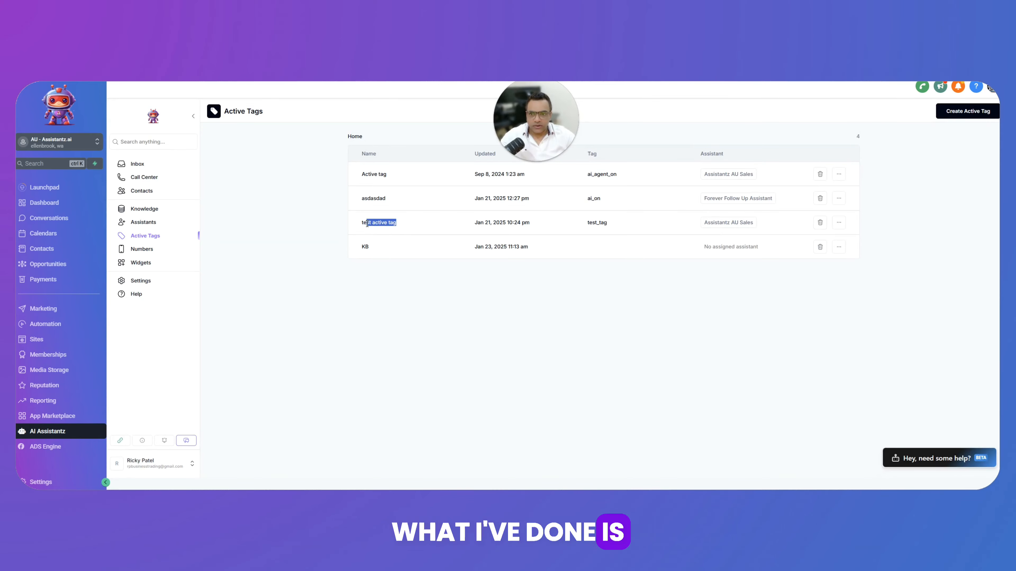
{"action": "left_click", "coordinate": [836, 224]}
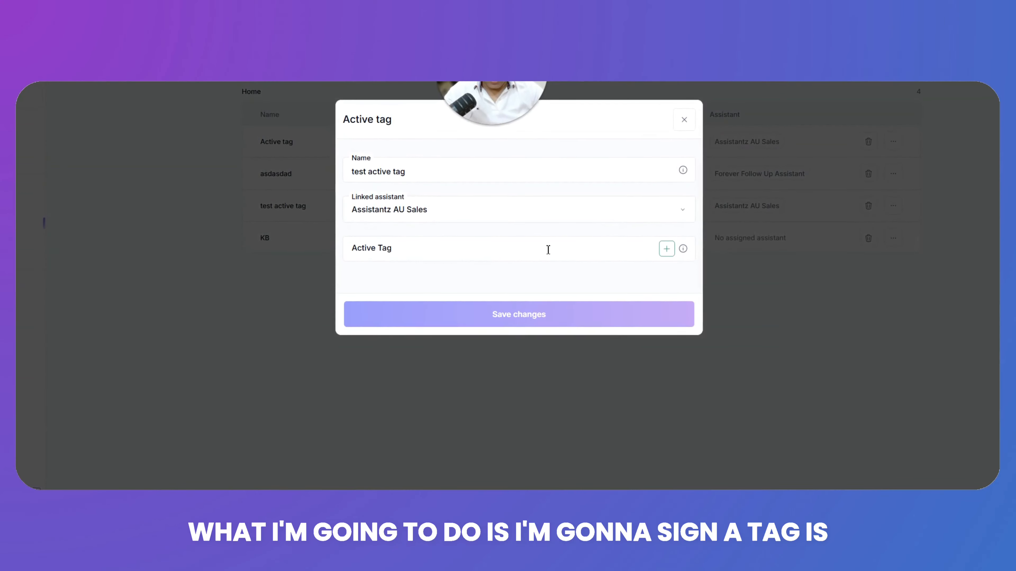
{"action": "left_click", "coordinate": [417, 247]}
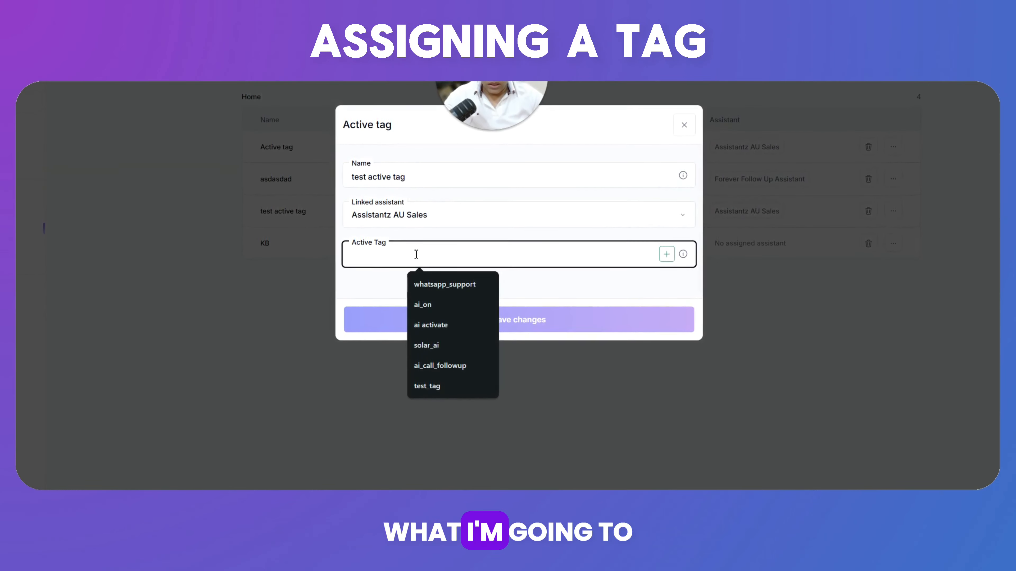
{"action": "type", "text": "test"}
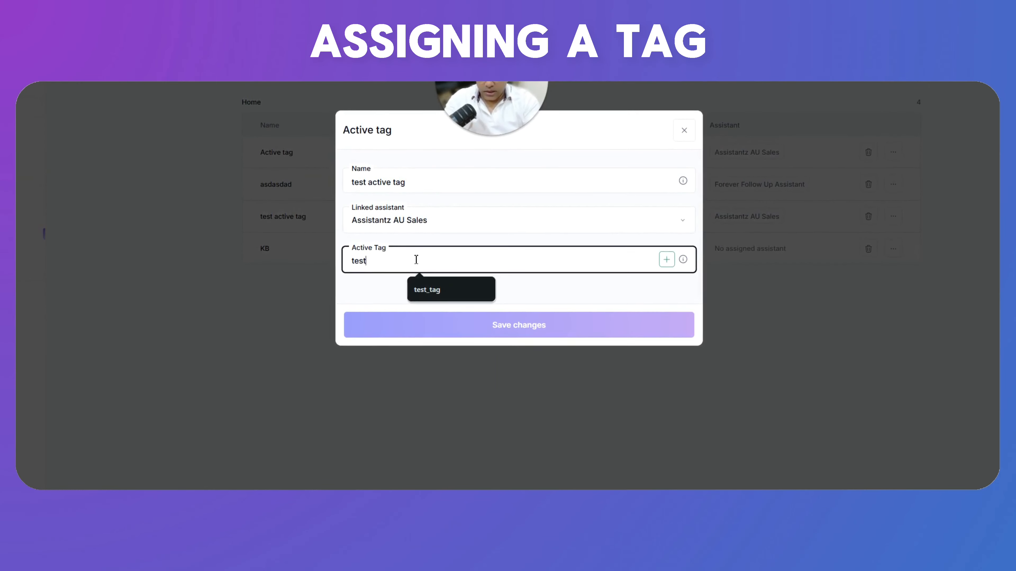
{"action": "type", "text": "_tag"}
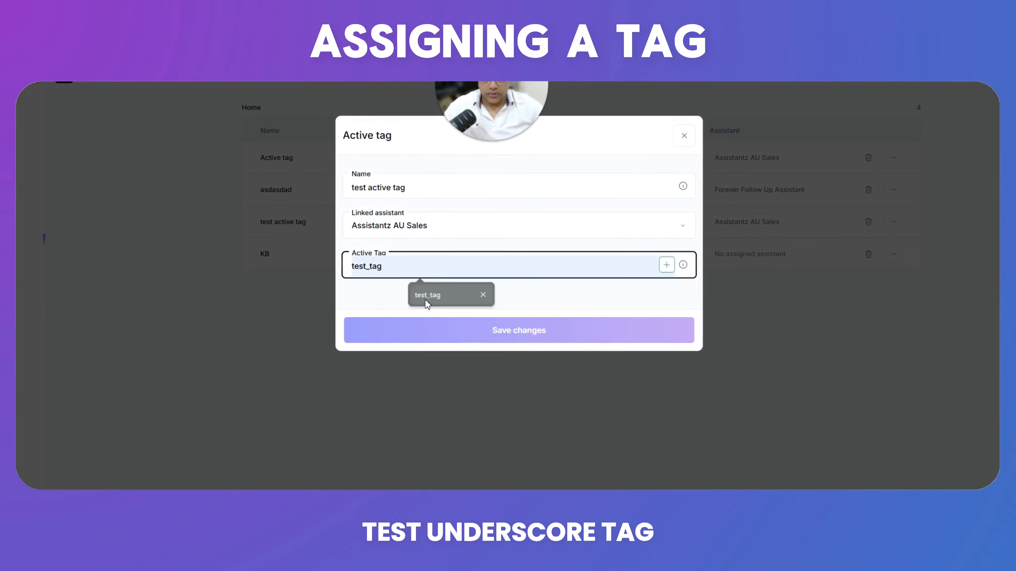
{"action": "left_click", "coordinate": [424, 294]}
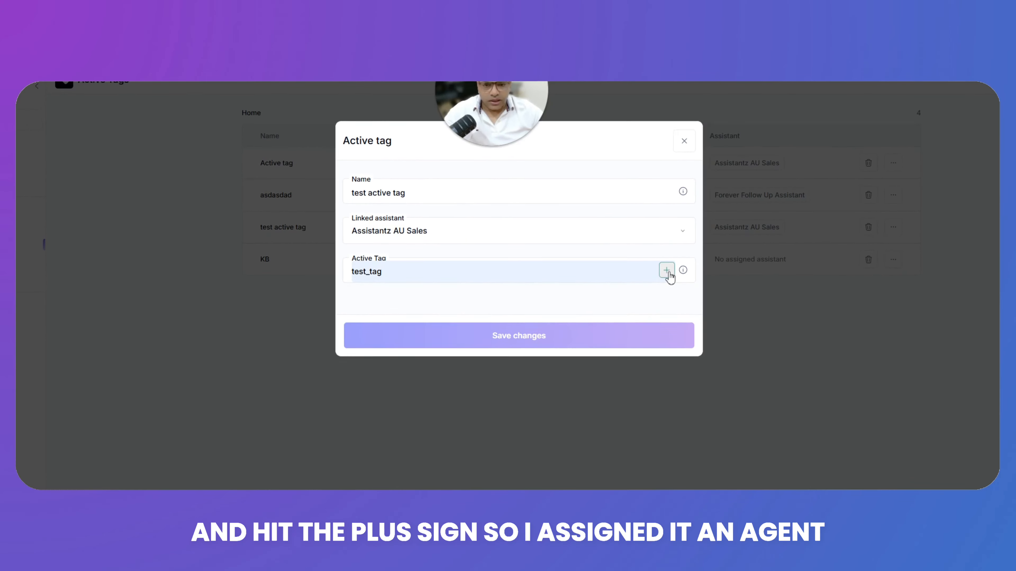
Add the entered test_tag to the Assistantz AU Sales active tag and save the changes
{"action": "left_click", "coordinate": [494, 229]}
{"action": "left_click", "coordinate": [473, 214]}
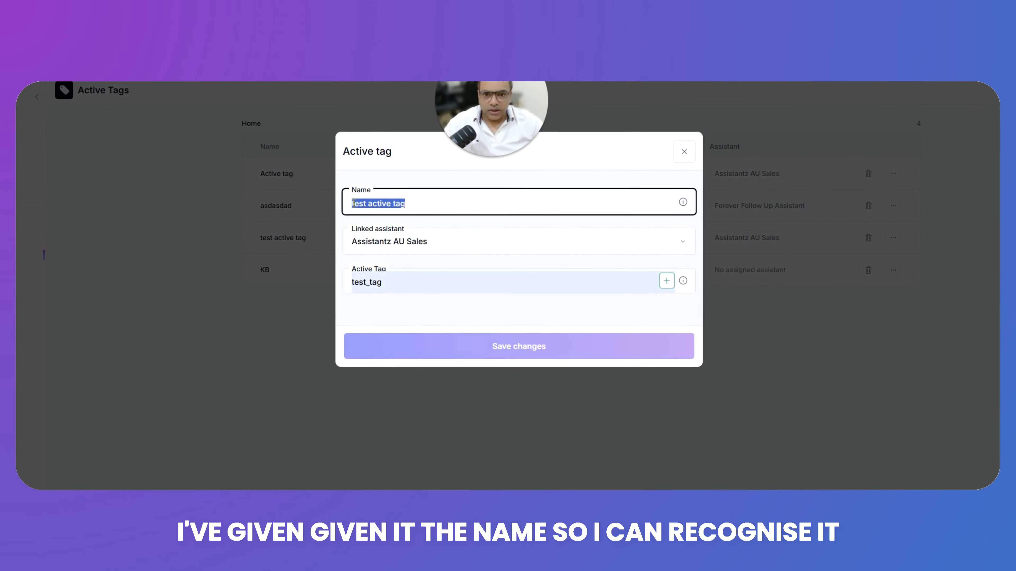
{"action": "left_click", "coordinate": [456, 246]}
{"action": "left_click", "coordinate": [437, 264]}
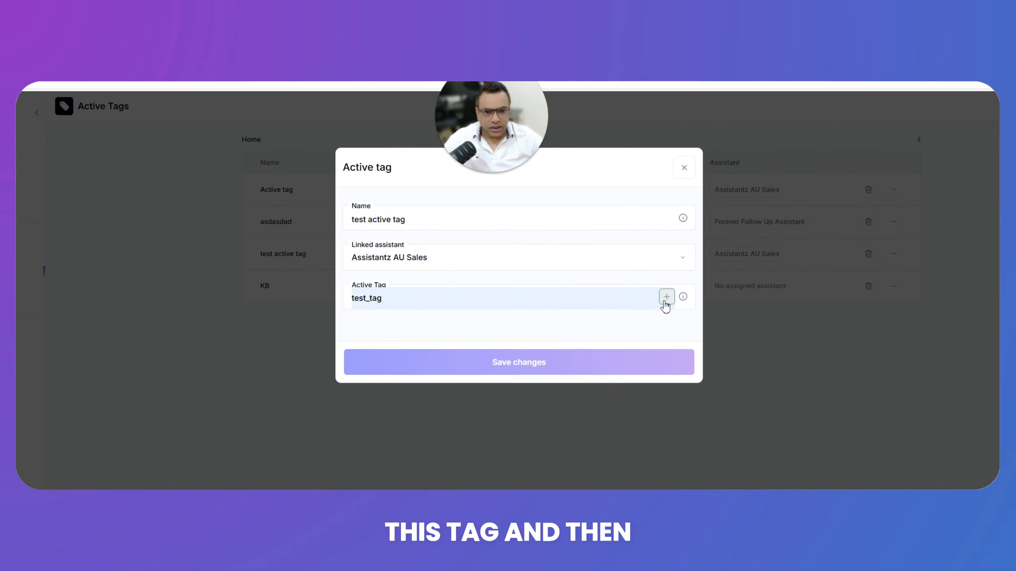
{"action": "left_click", "coordinate": [667, 301]}
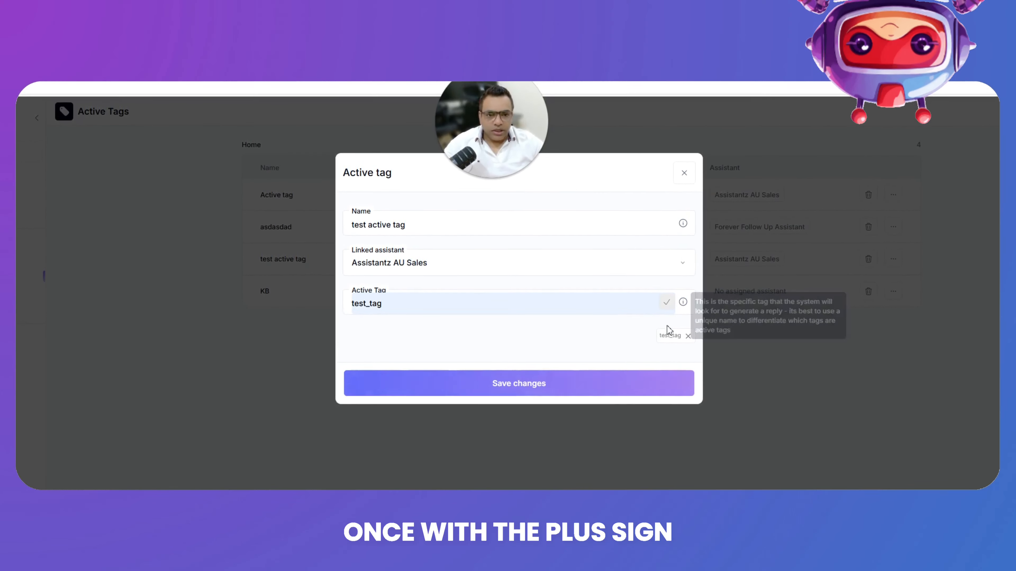
{"action": "double_click", "coordinate": [662, 337]}
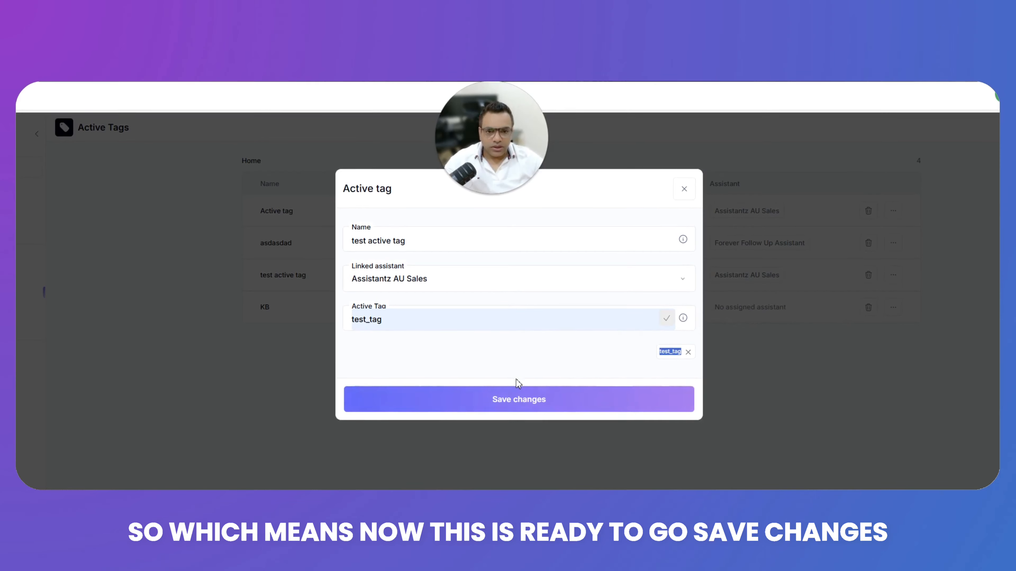
{"action": "left_click", "coordinate": [525, 399]}
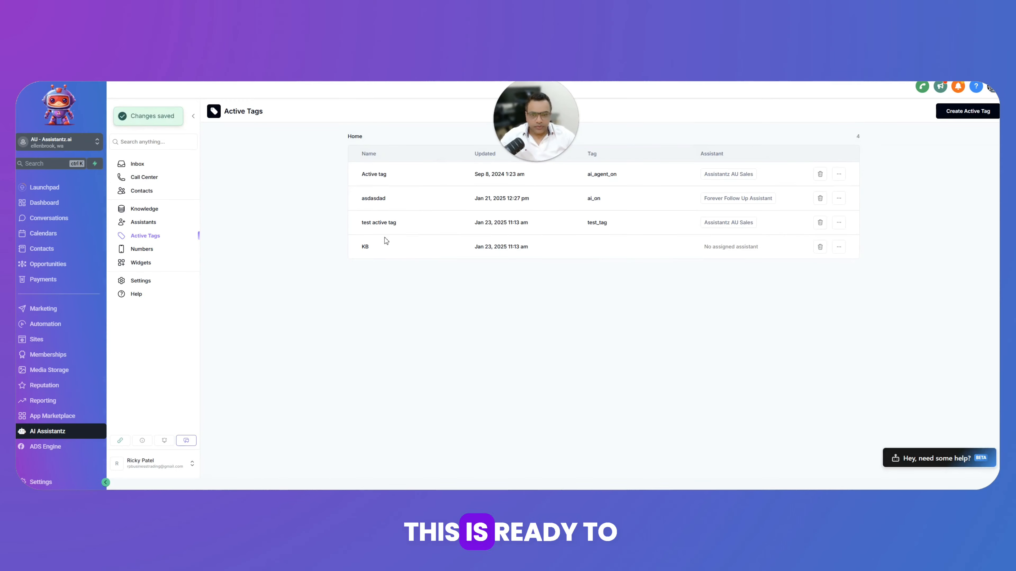
{"action": "left_click_drag", "start_coordinate": [614, 229], "coordinate": [595, 230]}
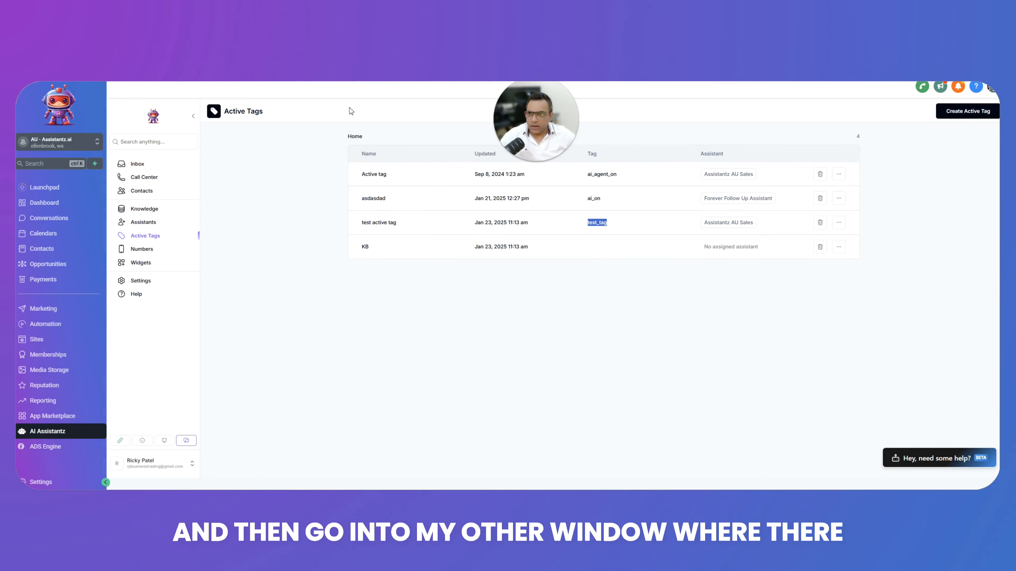
Switch to the Automation workflow list and create a workflow from scratch in the 00. Test Workflows folder
{"action": "key", "text": "ctrl+Tab"}
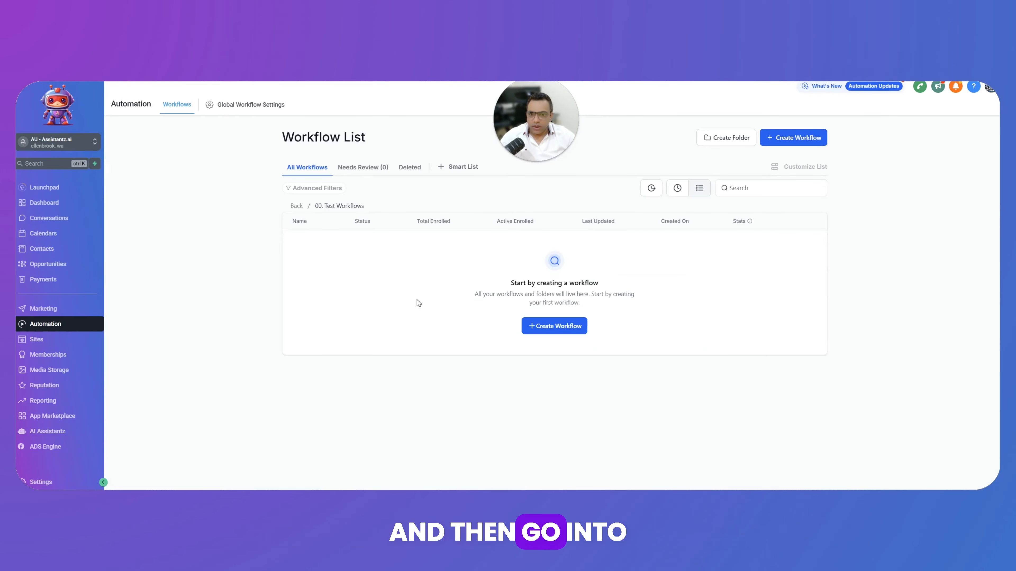
{"action": "left_click", "coordinate": [564, 336]}
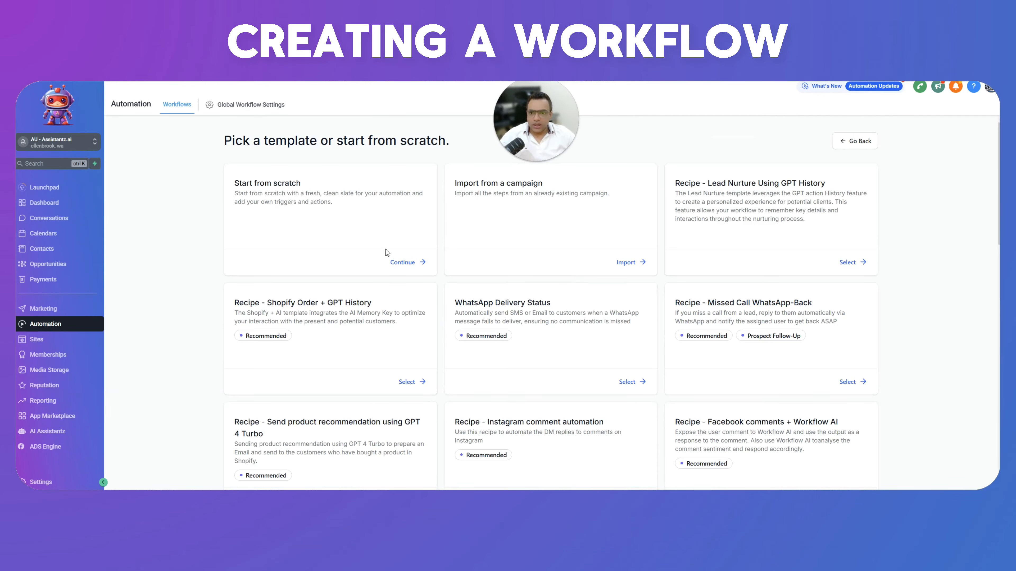
{"action": "left_click", "coordinate": [406, 264]}
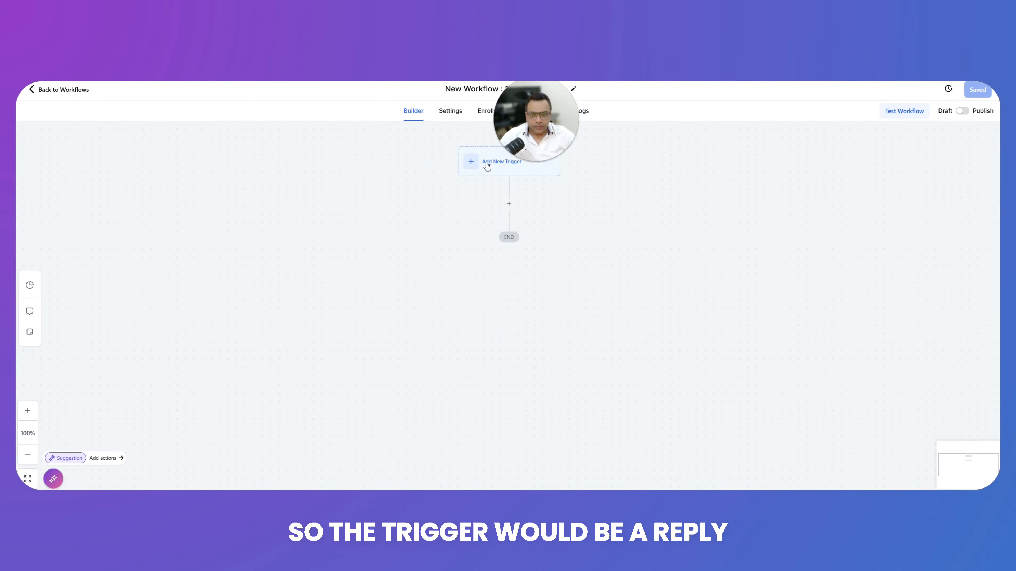
Find the Customer Replied trigger by searching for "reply" and choose it for the workflow
{"action": "left_click", "coordinate": [487, 165]}
{"action": "type", "text": "reply"}
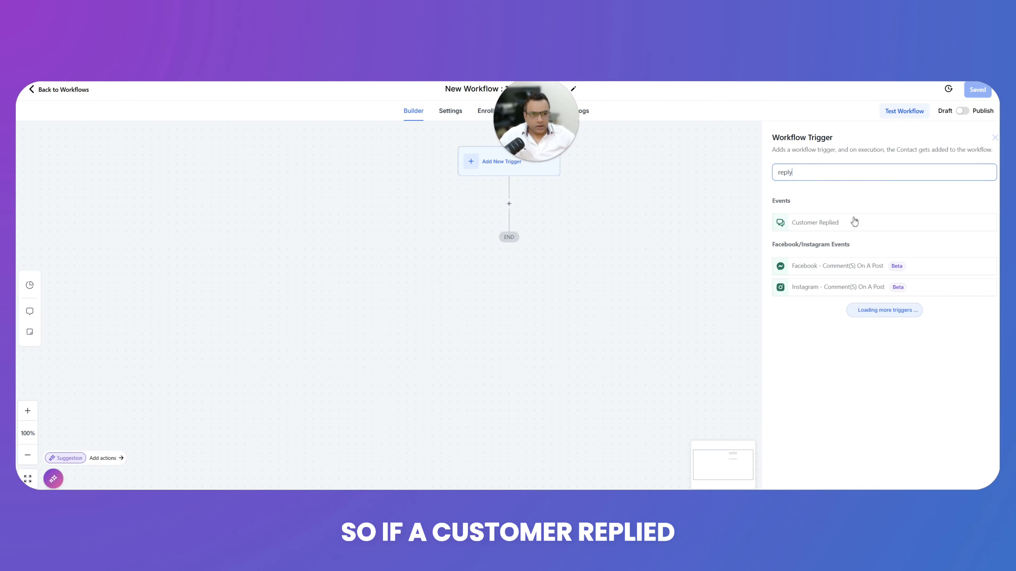
{"action": "left_click", "coordinate": [825, 225]}
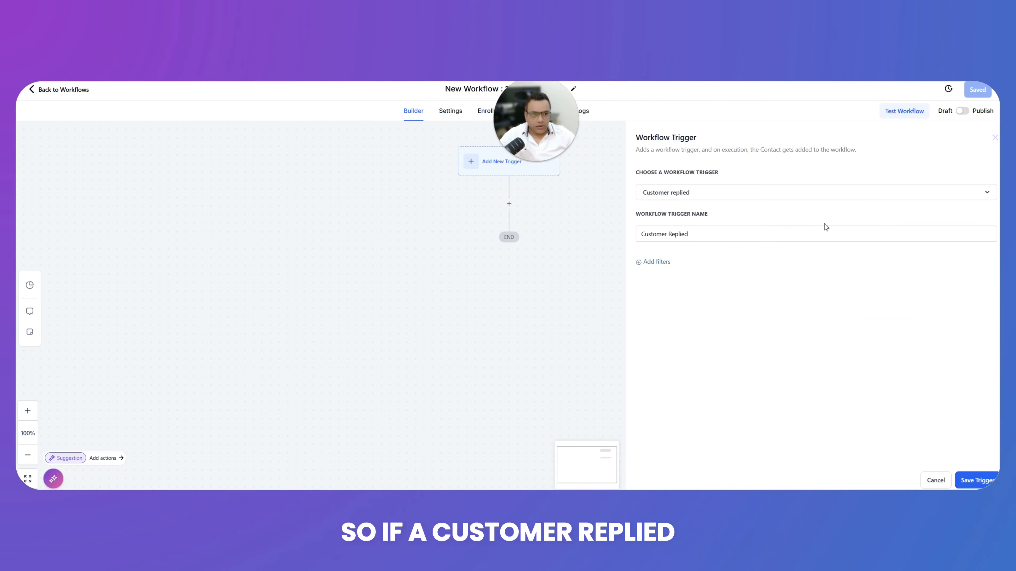
Filter the Customer Replied trigger by reply channel Live Chat and save the trigger
{"action": "left_click", "coordinate": [659, 262]}
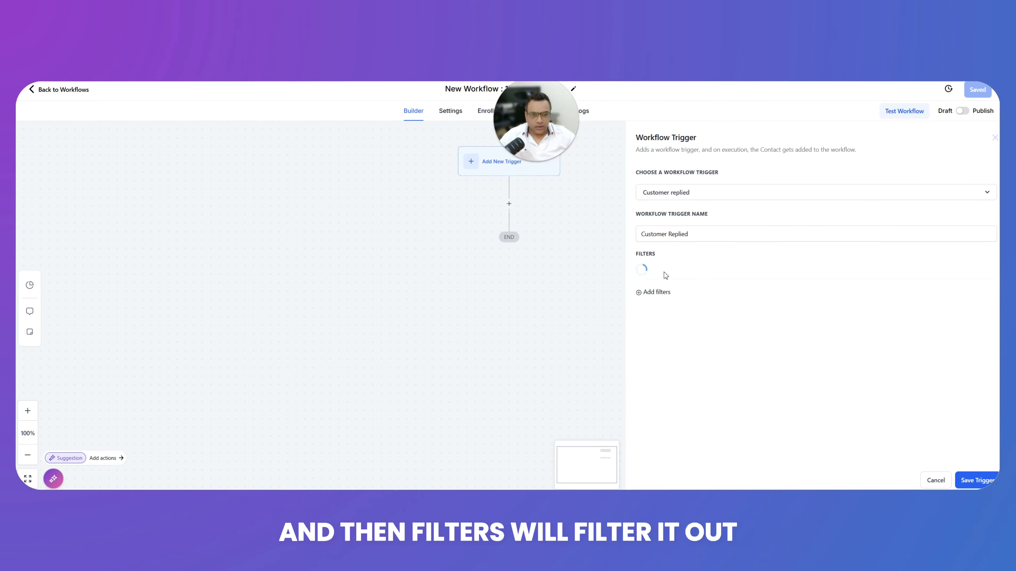
{"action": "left_click", "coordinate": [676, 277]}
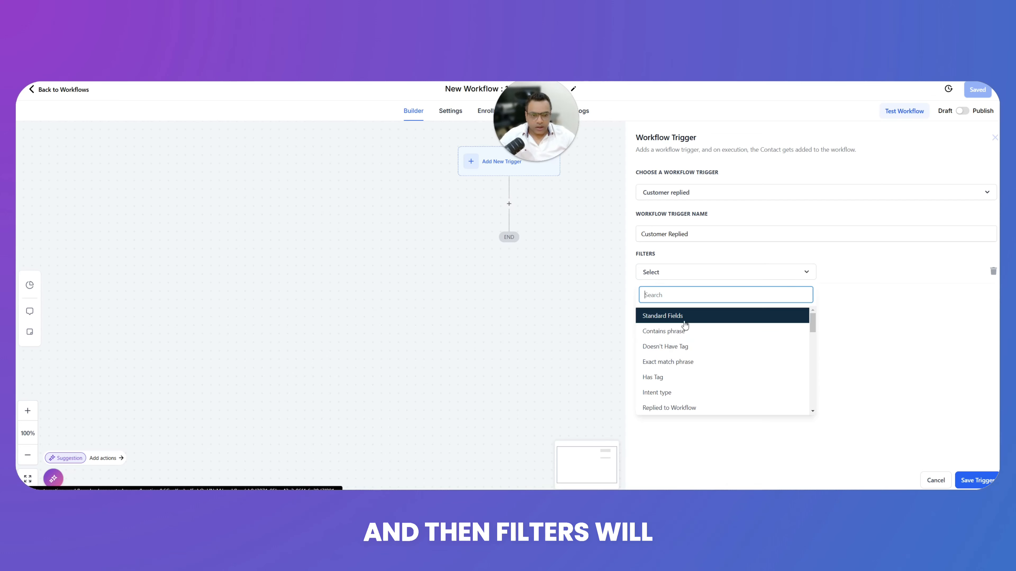
{"action": "left_click", "coordinate": [676, 319]}
{"action": "left_click", "coordinate": [908, 273]}
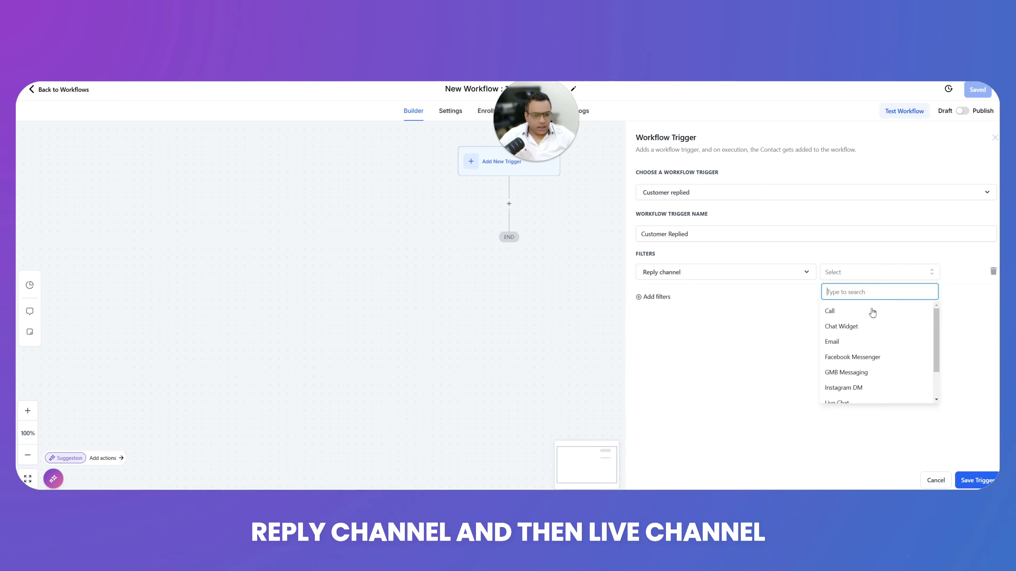
{"action": "scroll", "coordinate": [876, 336], "scroll_direction": "down", "scroll_amount": 3}
{"action": "left_click", "coordinate": [885, 365]}
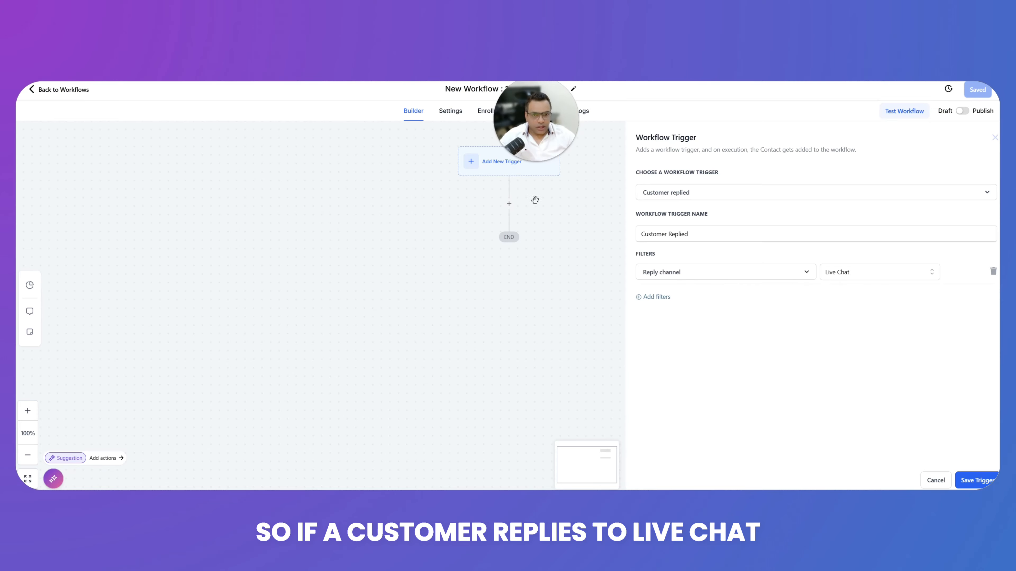
{"action": "left_click", "coordinate": [977, 480]}
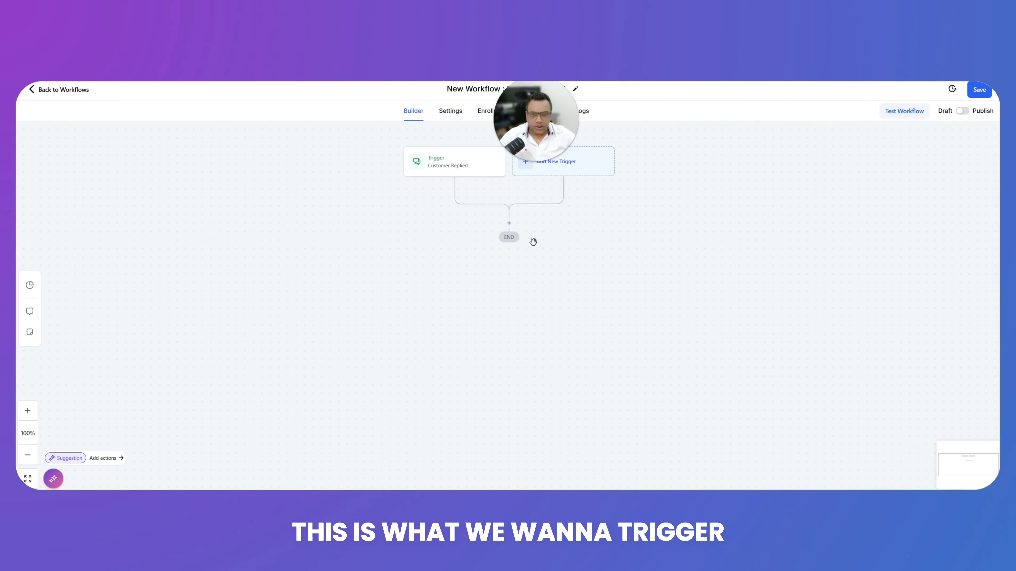
Disable Allow re-entry in the workflow settings and return to the builder
{"action": "left_click", "coordinate": [509, 223]}
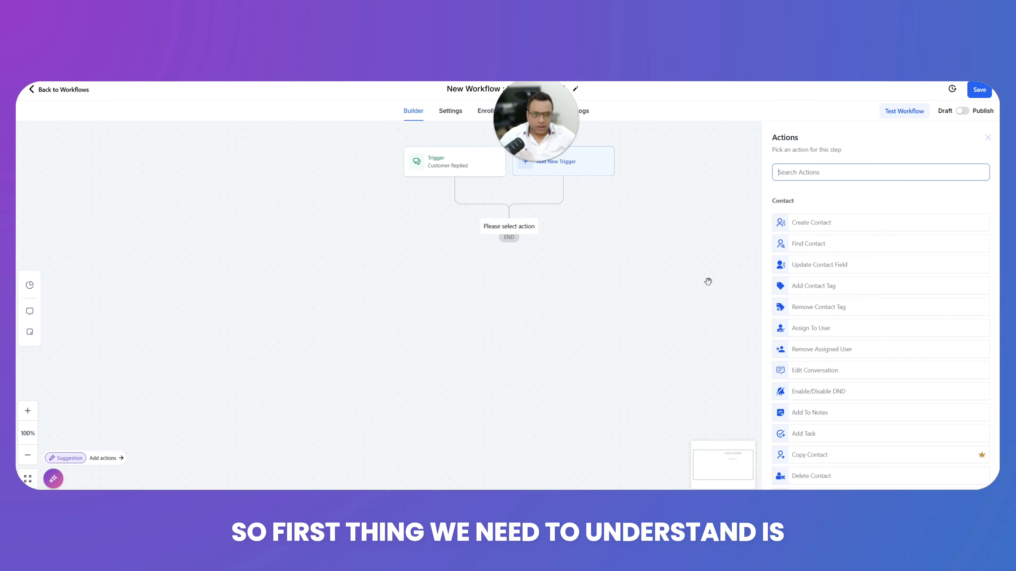
{"action": "left_click", "coordinate": [987, 138]}
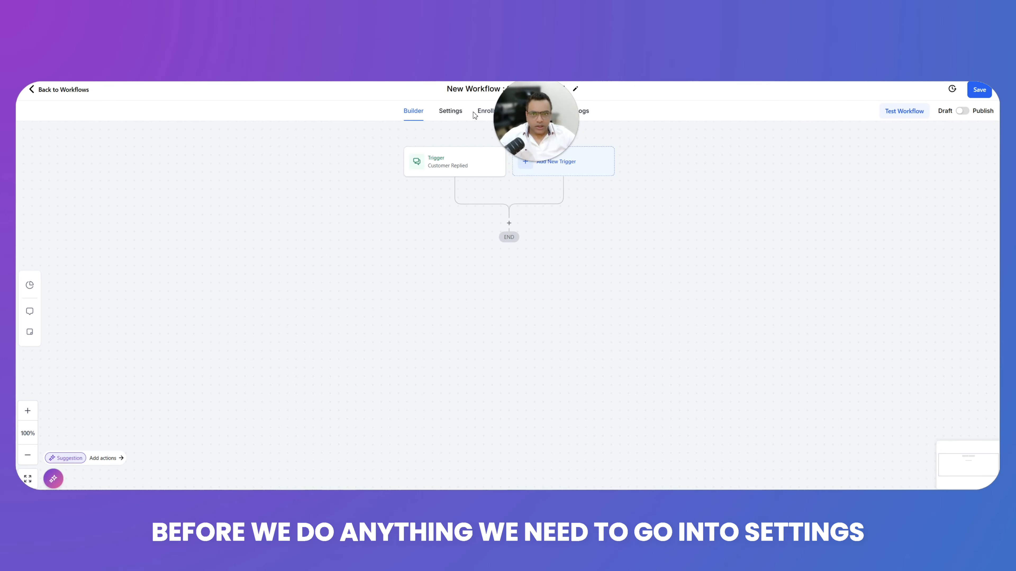
{"action": "left_click", "coordinate": [450, 112]}
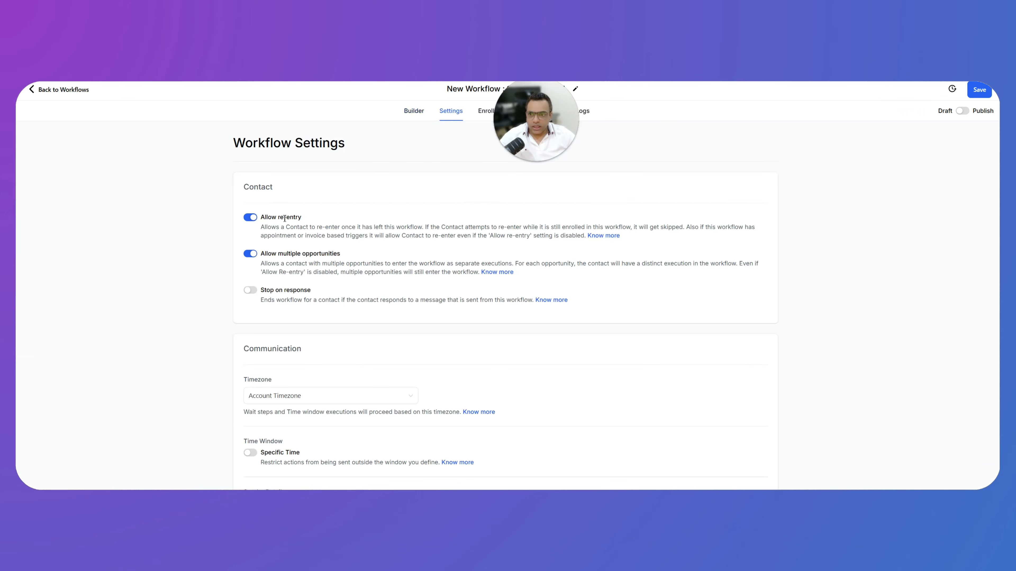
{"action": "left_click", "coordinate": [248, 218]}
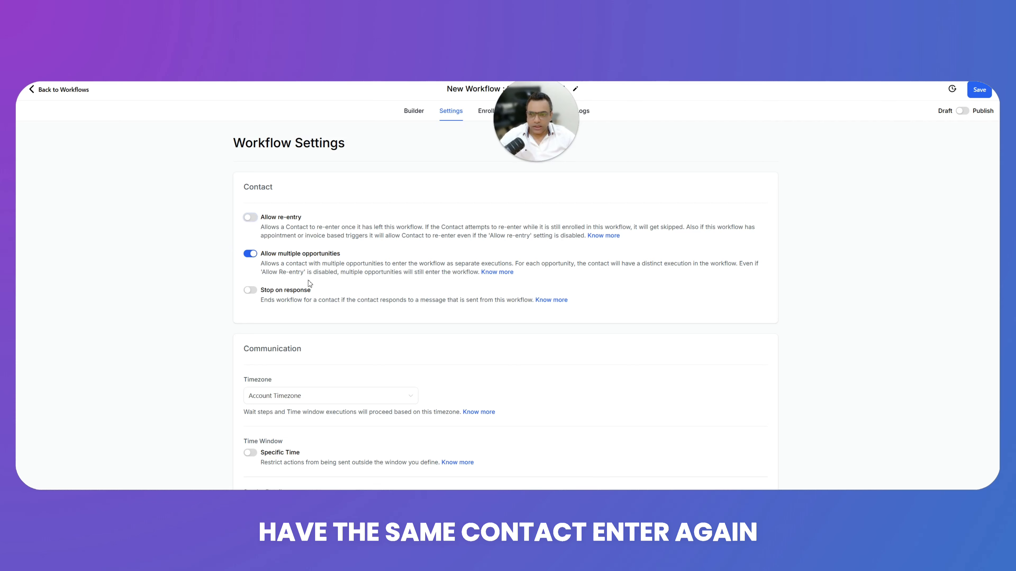
{"action": "left_click", "coordinate": [412, 116]}
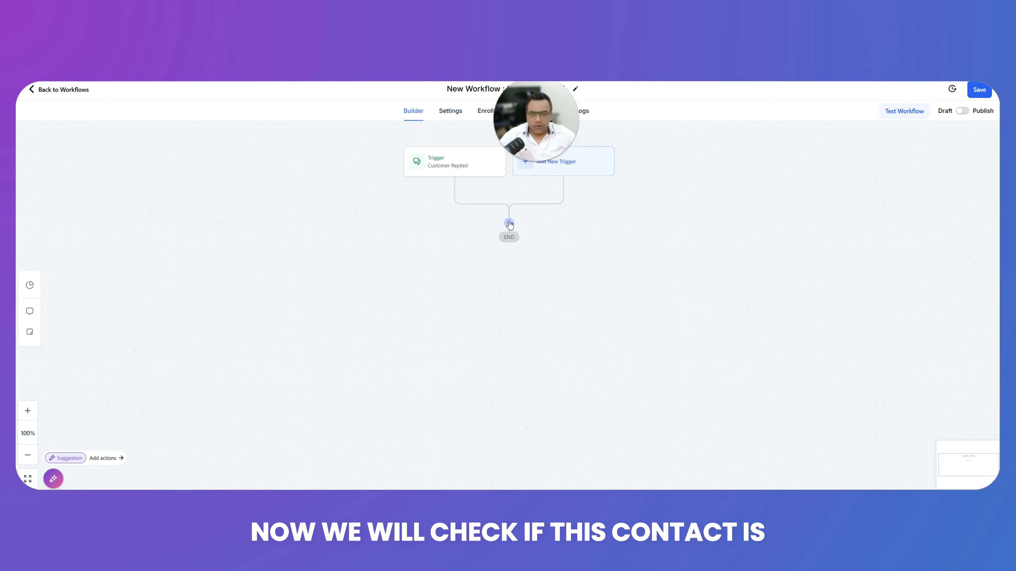
Add an if/else condition action below the Customer Replied trigger
{"action": "left_click", "coordinate": [508, 223]}
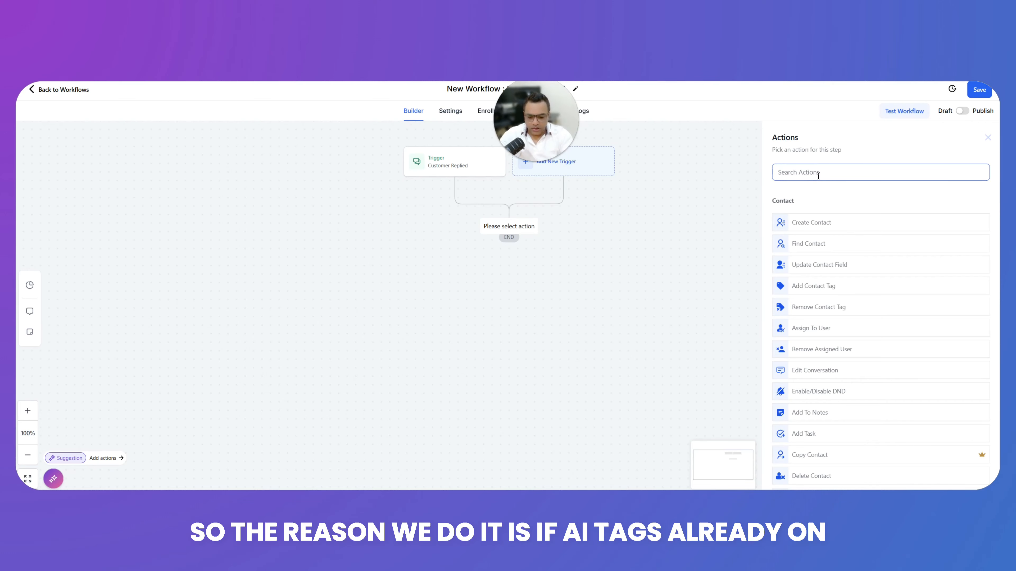
{"action": "type", "text": "if"}
{"action": "left_click", "coordinate": [812, 217]}
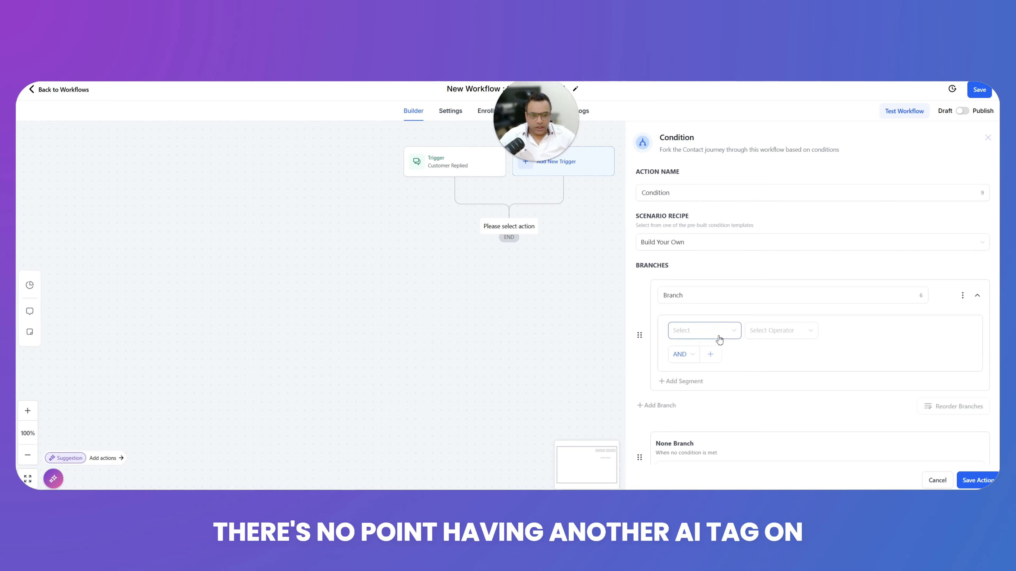
Rename the condition action as "Is this contact tagged with AI", keeping the Build Your Own recipe
{"action": "left_click", "coordinate": [697, 243]}
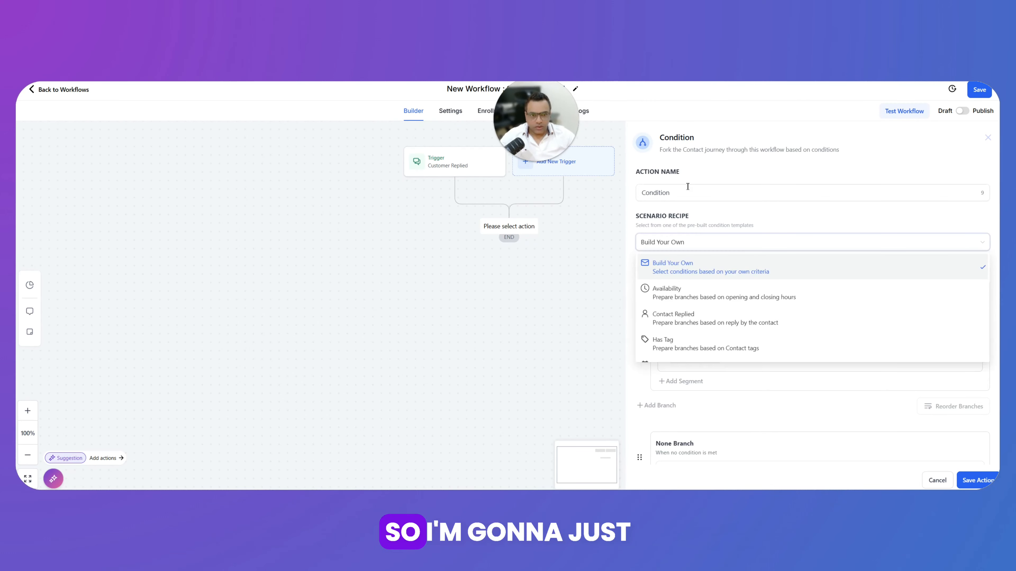
{"action": "left_click", "coordinate": [687, 186]}
{"action": "left_click_drag", "start_coordinate": [689, 189], "coordinate": [631, 202]}
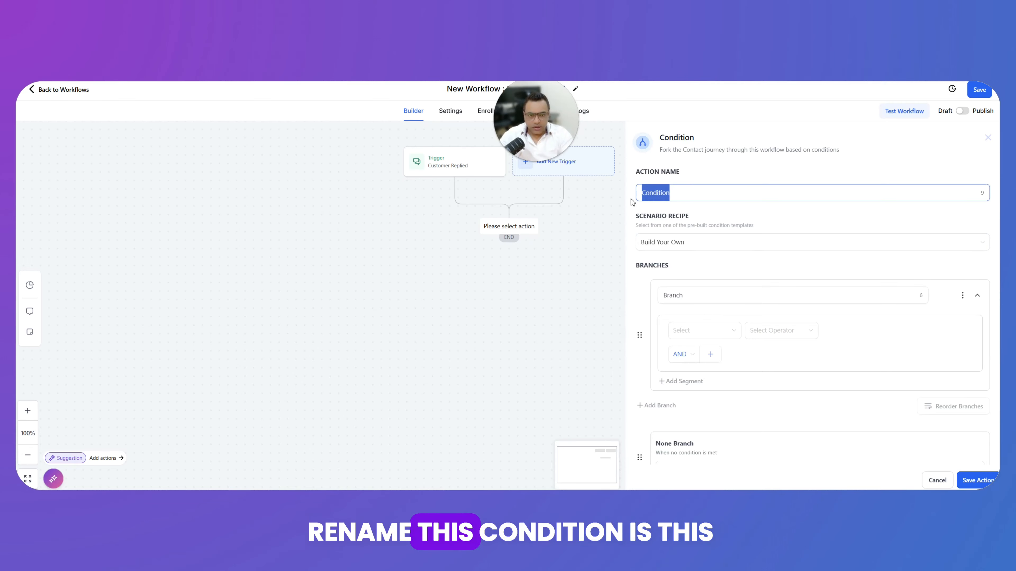
{"action": "type", "text": "Is this "}
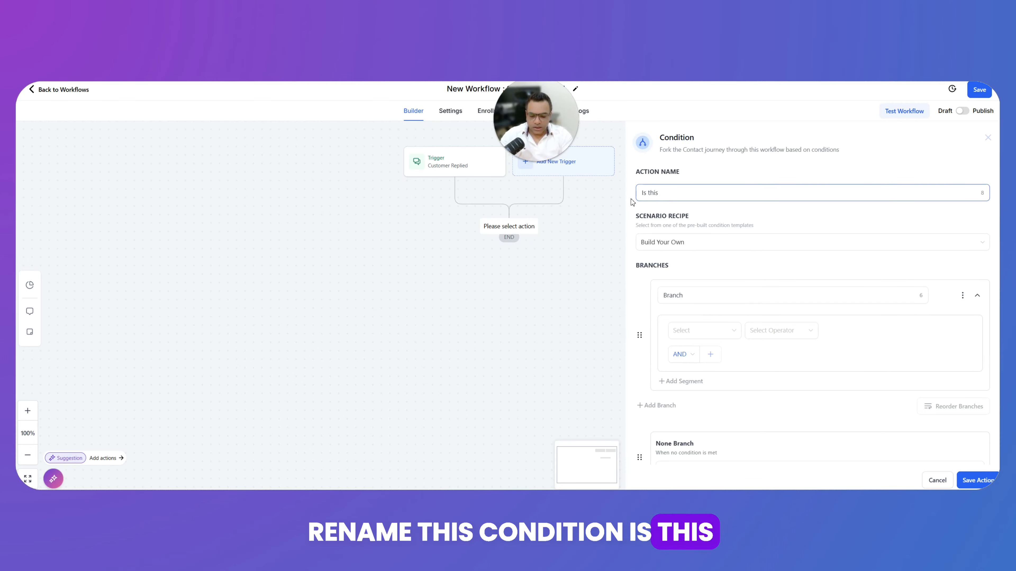
{"action": "type", "text": "contact "}
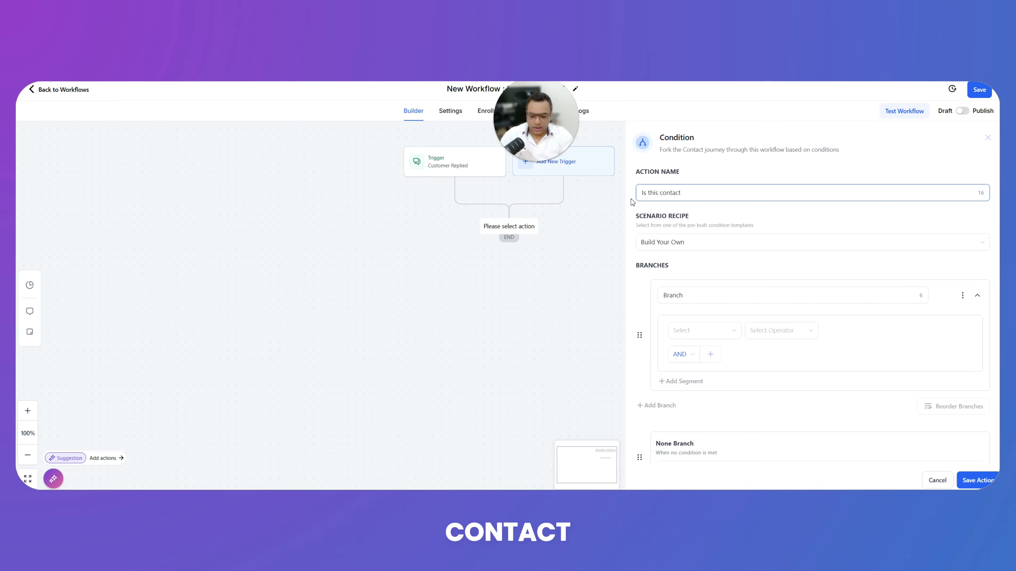
{"action": "type", "text": "A"}
{"action": "key", "text": "BackSpace"}
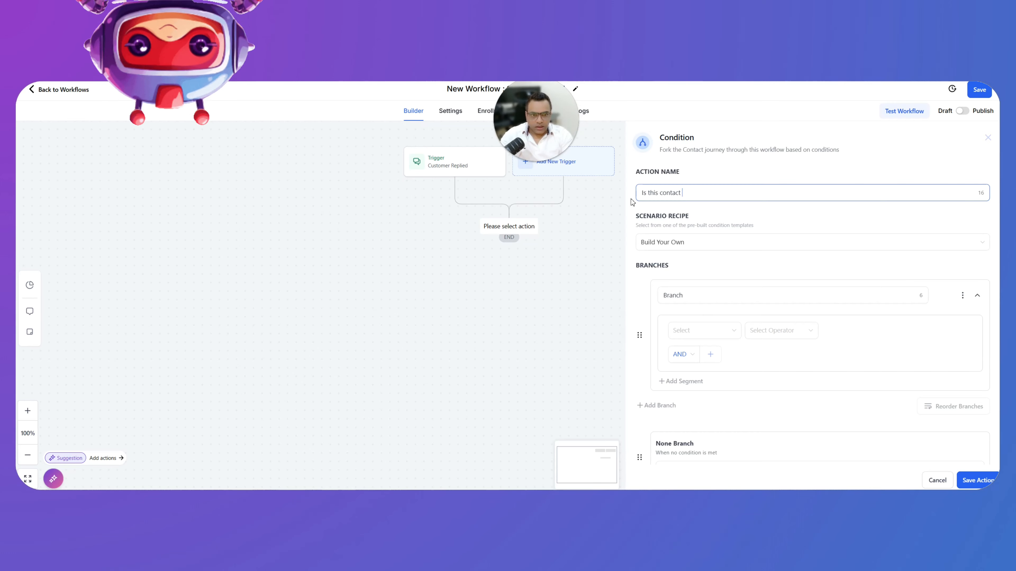
{"action": "type", "text": "tagged with AI"}
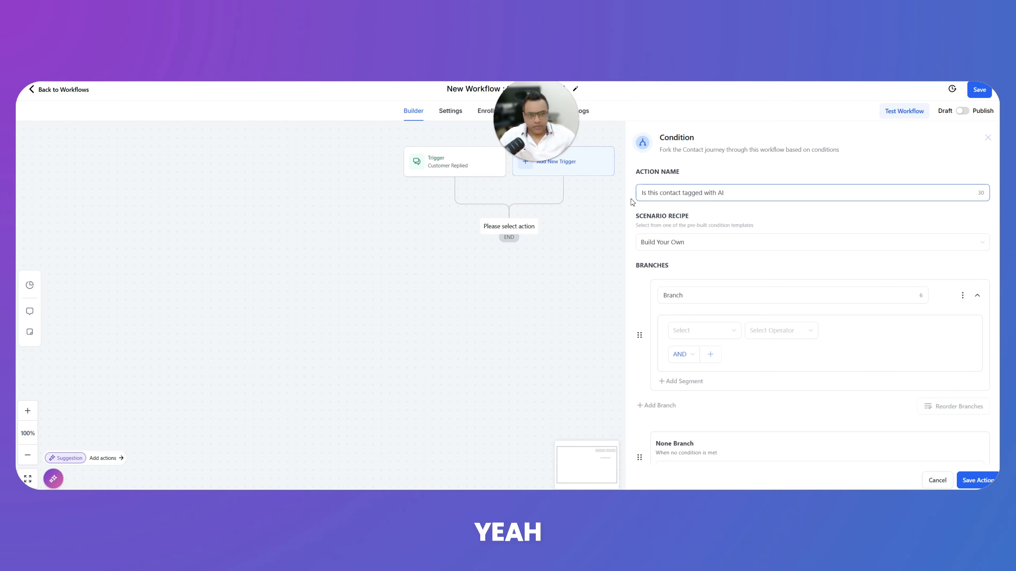
Rename the condition's first branch as yes and base its rule on the Tags field from Contact Details
{"action": "double_click", "coordinate": [668, 295]}
{"action": "type", "text": "yes"}
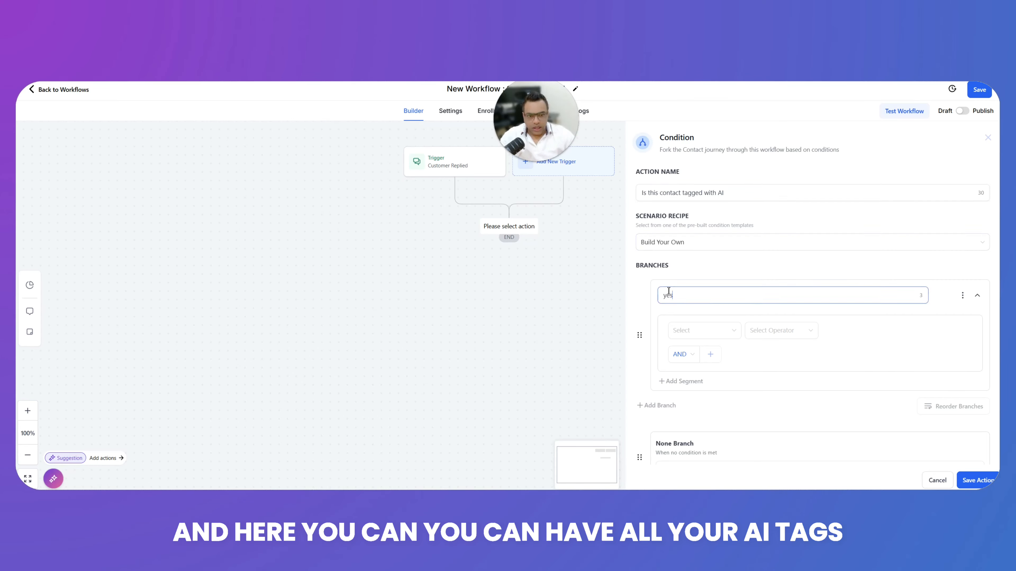
{"action": "left_click", "coordinate": [723, 332]}
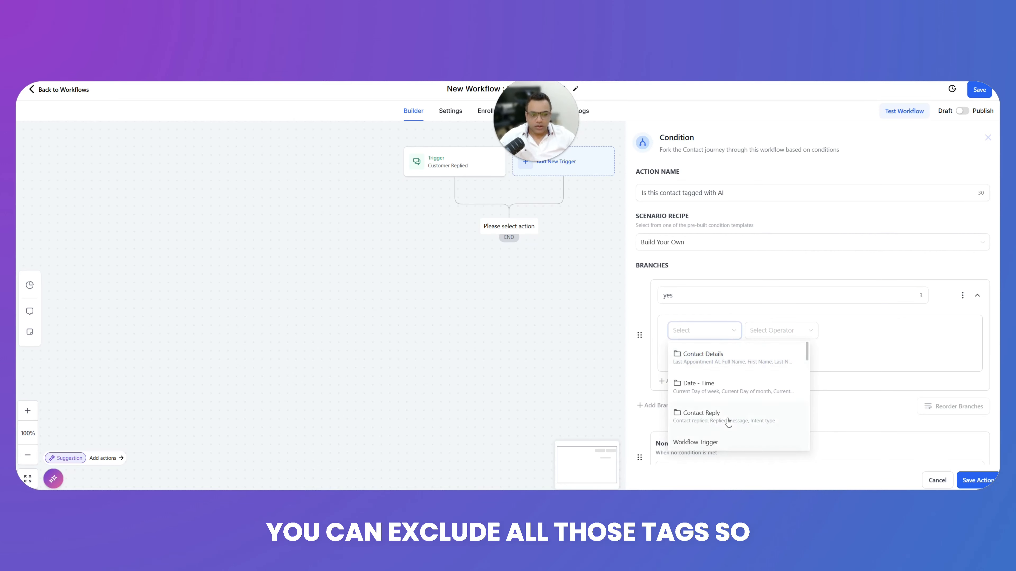
{"action": "scroll", "coordinate": [708, 414], "scroll_direction": "down", "scroll_amount": 5}
{"action": "scroll", "coordinate": [708, 414], "scroll_direction": "down", "scroll_amount": 2}
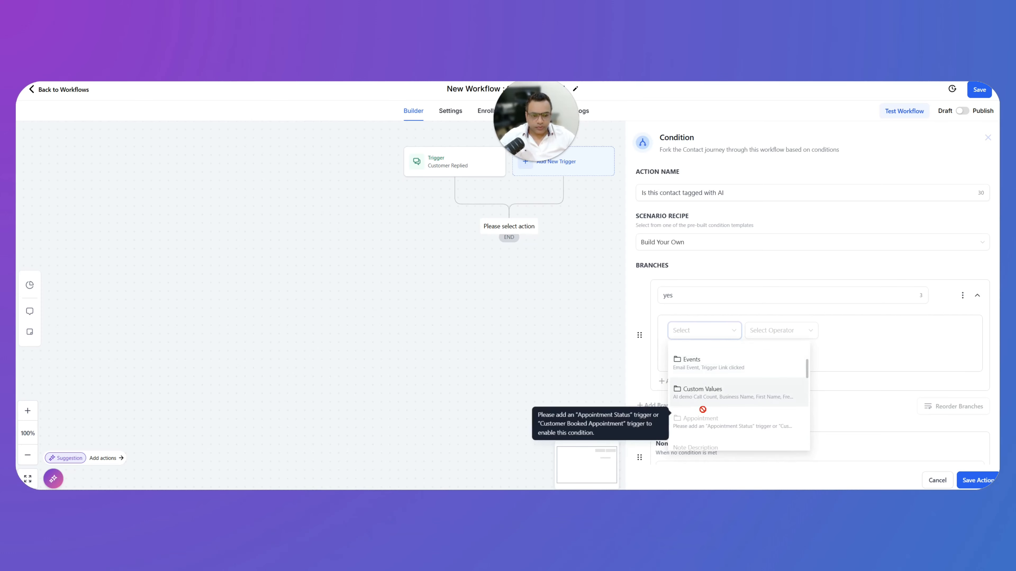
{"action": "scroll", "coordinate": [711, 400], "scroll_direction": "up", "scroll_amount": 5}
{"action": "left_click", "coordinate": [709, 366]}
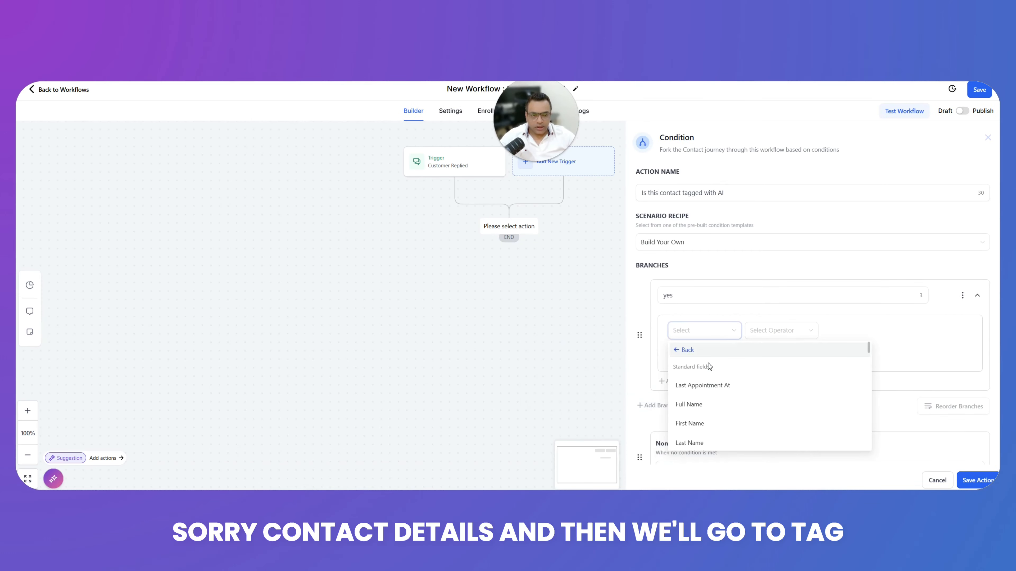
{"action": "scroll", "coordinate": [723, 400], "scroll_direction": "down", "scroll_amount": 5}
{"action": "scroll", "coordinate": [727, 403], "scroll_direction": "down", "scroll_amount": 3}
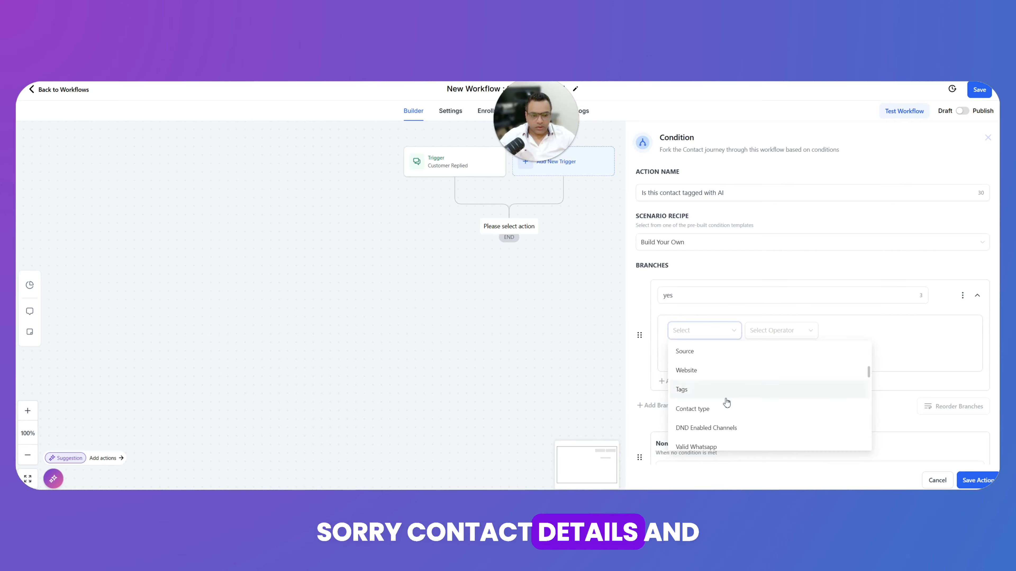
{"action": "left_click", "coordinate": [718, 394]}
Set the yes branch's tag rule to Includes with the existing test_tag
{"action": "left_click", "coordinate": [781, 338]}
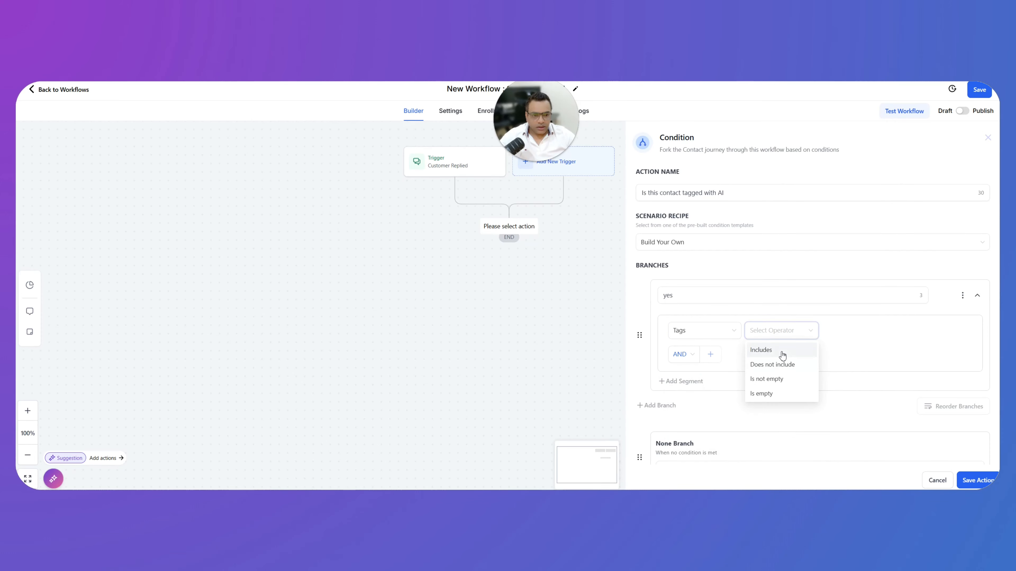
{"action": "left_click", "coordinate": [782, 352]}
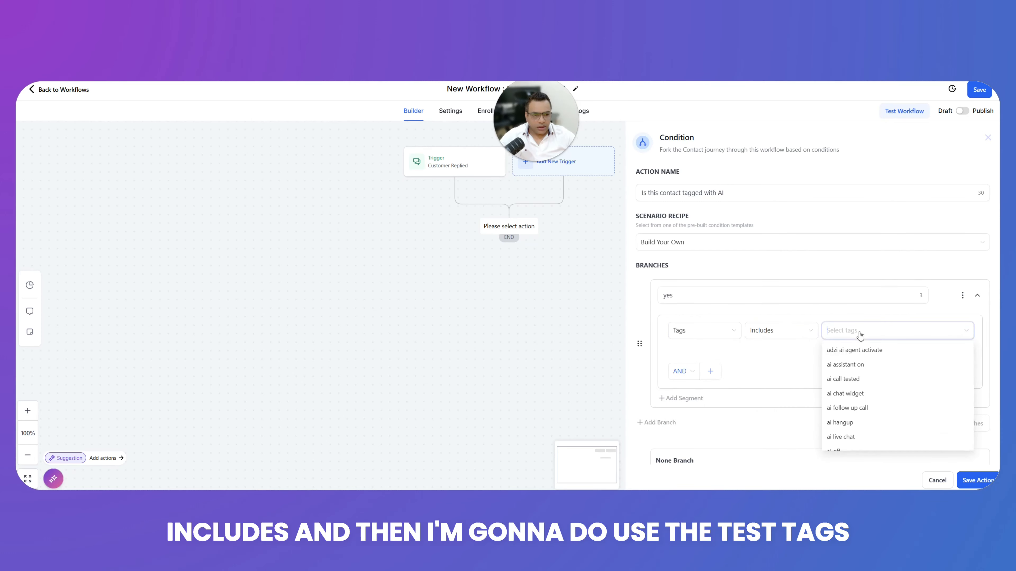
{"action": "type", "text": "test_tag"}
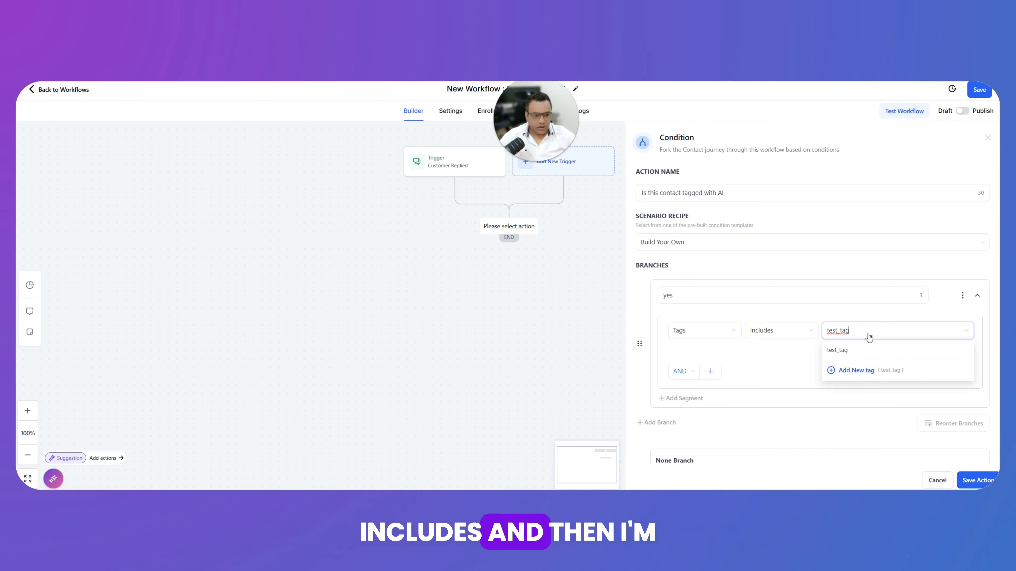
{"action": "left_click", "coordinate": [855, 351]}
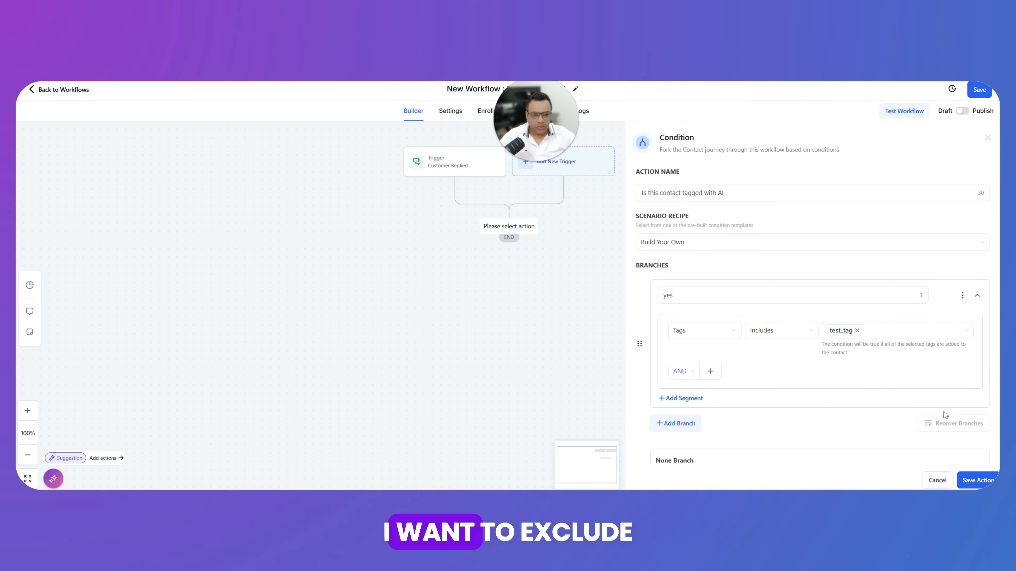
Name the None Branch "No" and save the condition action
{"action": "scroll", "coordinate": [681, 440], "scroll_direction": "down", "scroll_amount": 2}
{"action": "left_click", "coordinate": [681, 440]}
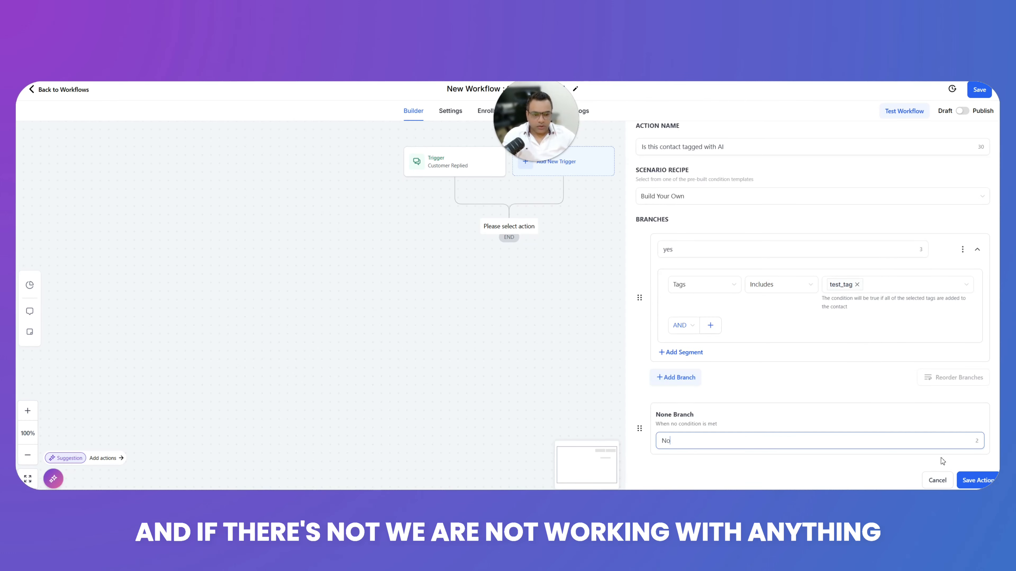
{"action": "left_click", "coordinate": [976, 481]}
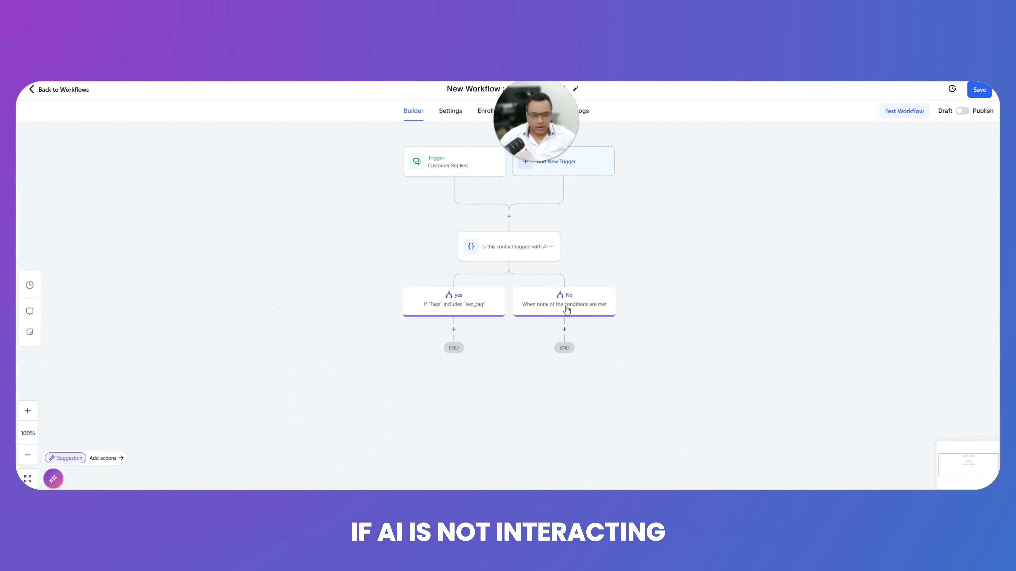
Add an Add Contact Tag action under the No branch that applies the existing test_tag, and save the action
{"action": "left_click", "coordinate": [564, 329]}
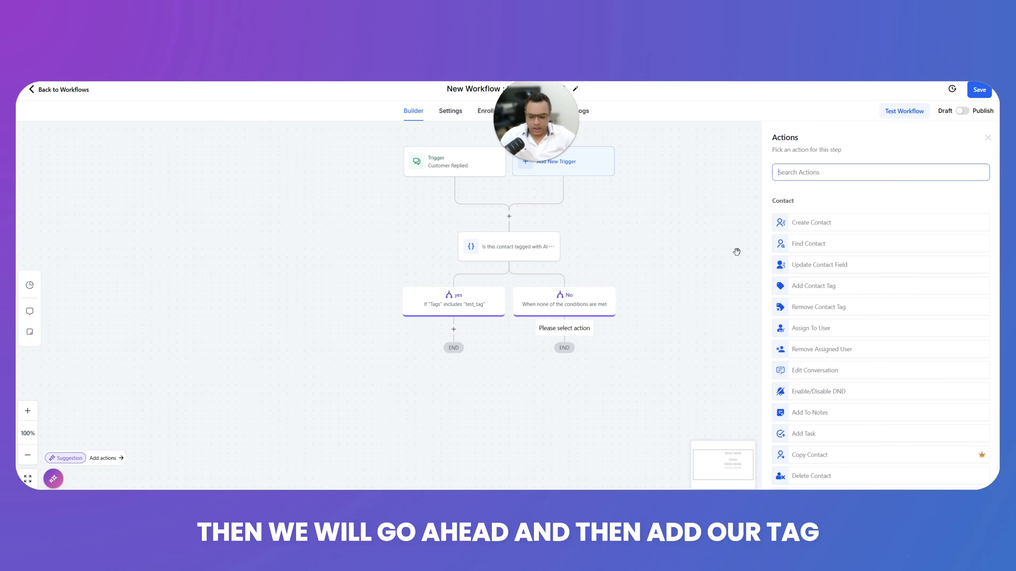
{"action": "type", "text": "tag"}
{"action": "left_click", "coordinate": [816, 217]}
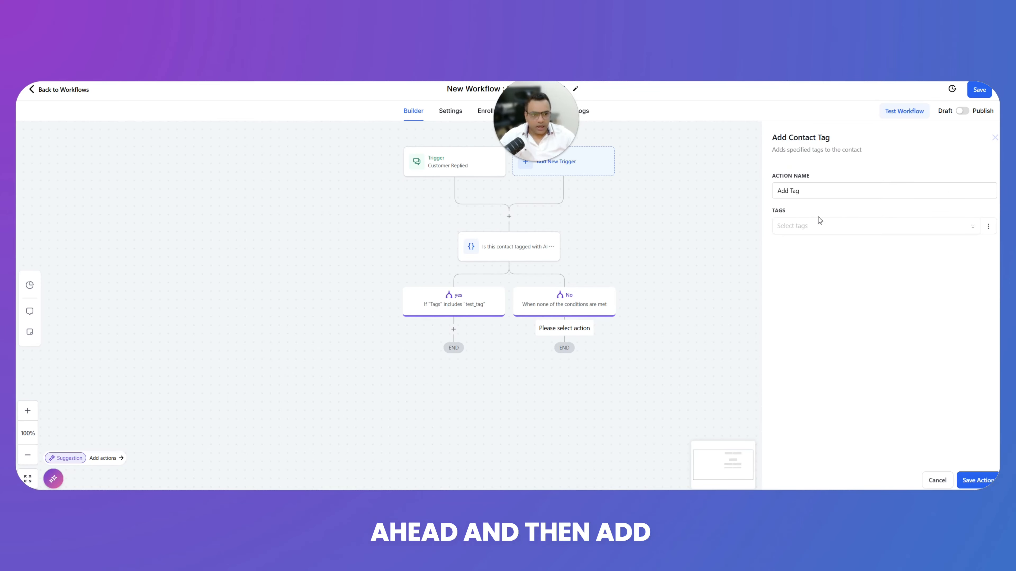
{"action": "left_click", "coordinate": [817, 231]}
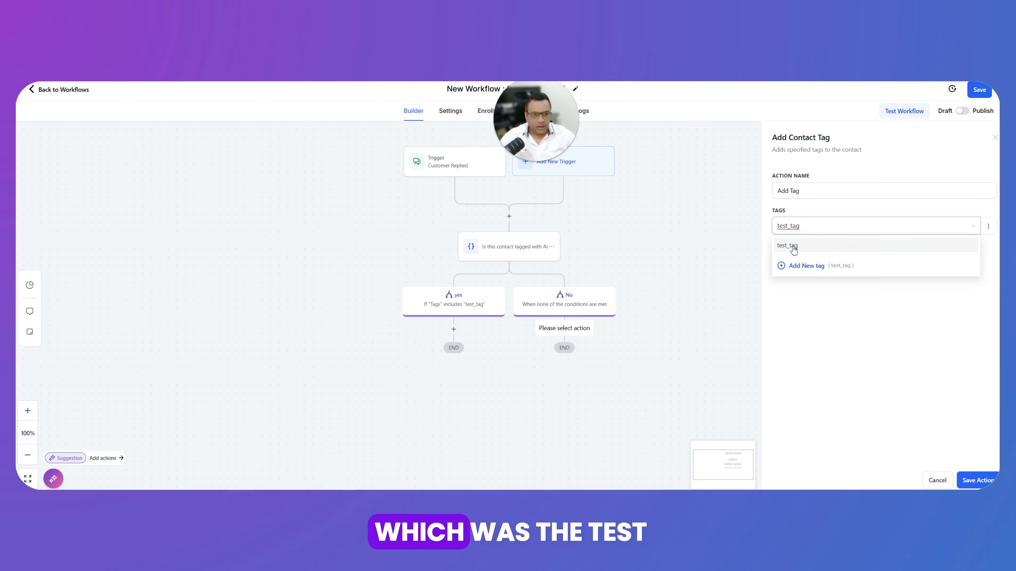
{"action": "left_click", "coordinate": [793, 250]}
{"action": "left_click", "coordinate": [976, 481]}
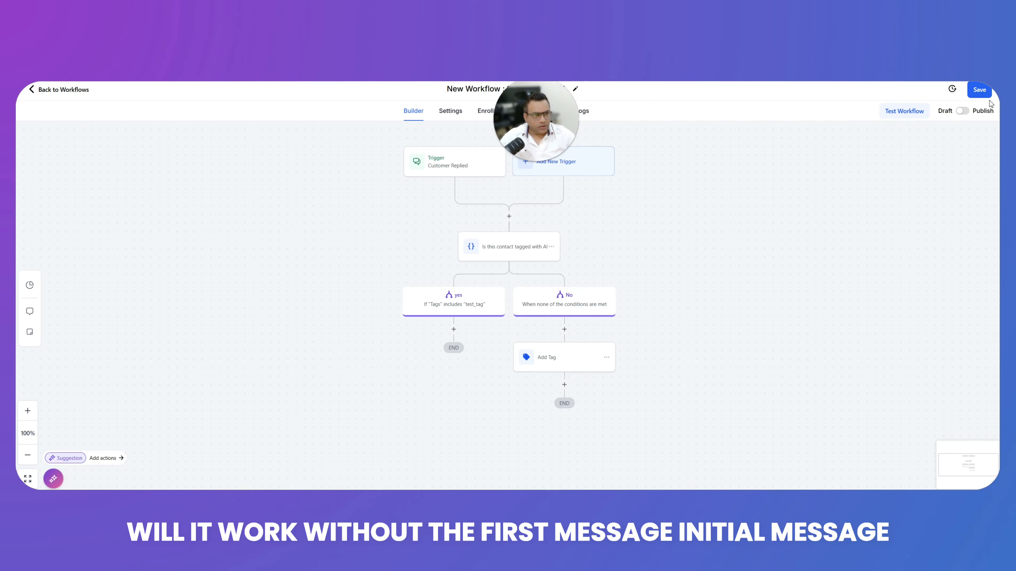
Save the workflow and switch it from Draft to Publish
{"action": "left_click", "coordinate": [986, 94]}
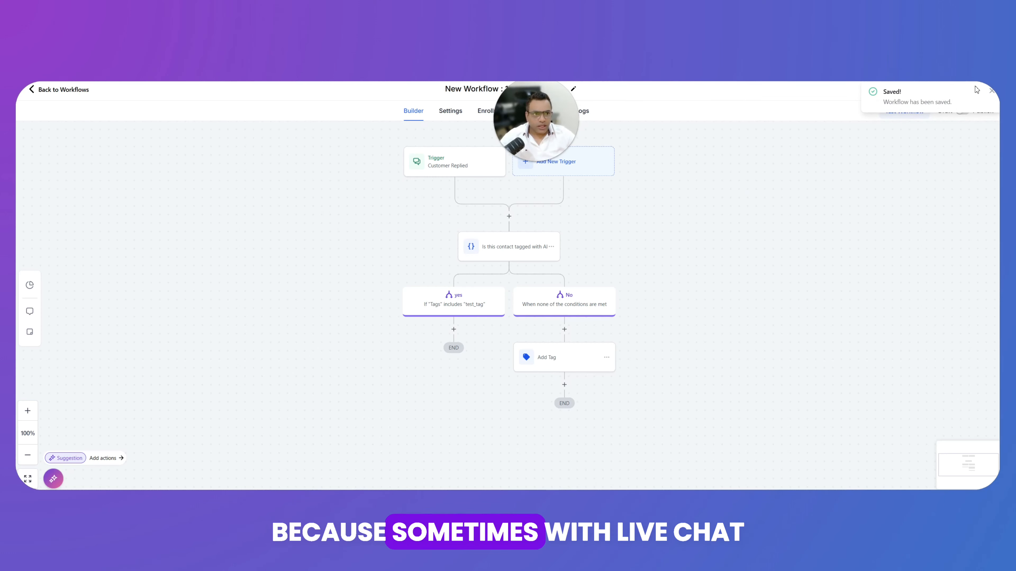
{"action": "left_click", "coordinate": [962, 111]}
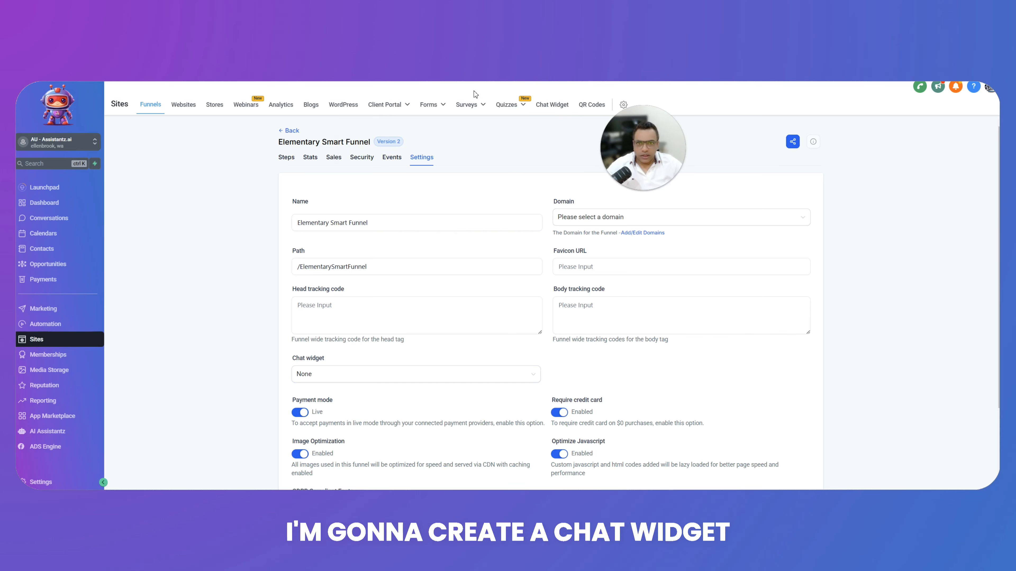
Create a new chat widget of the Live chat type for the website
{"action": "left_click", "coordinate": [550, 111]}
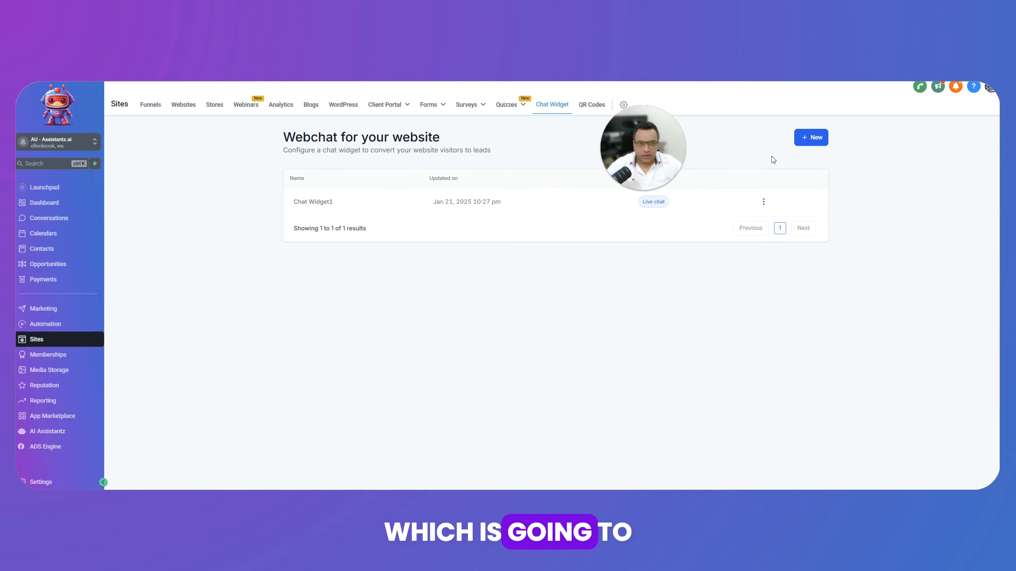
{"action": "left_click", "coordinate": [809, 140]}
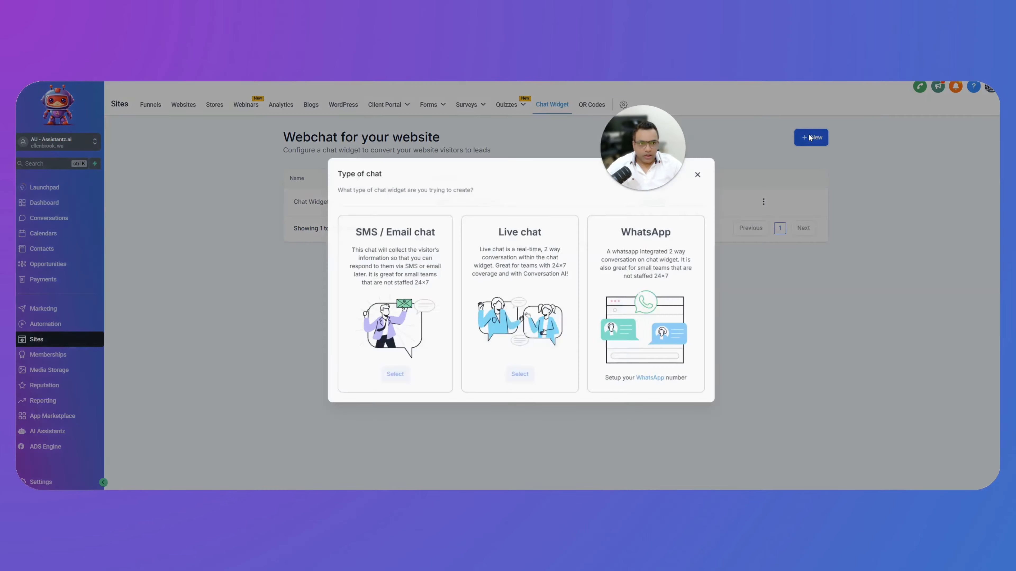
{"action": "left_click", "coordinate": [508, 384]}
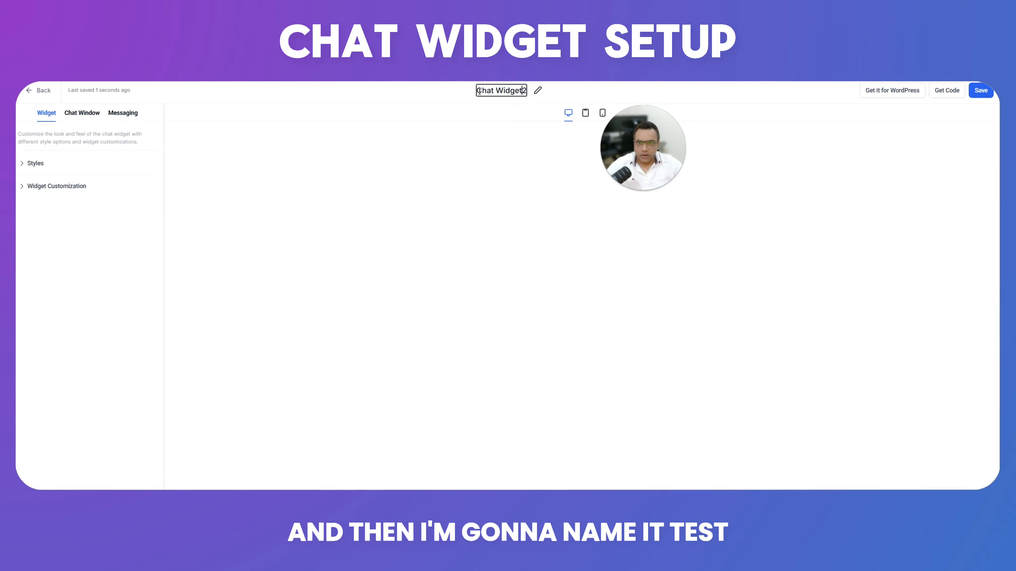
Rename the new chat widget as test and save it
{"action": "left_click_drag", "start_coordinate": [479, 91], "coordinate": [526, 98]}
{"action": "type", "text": "test"}
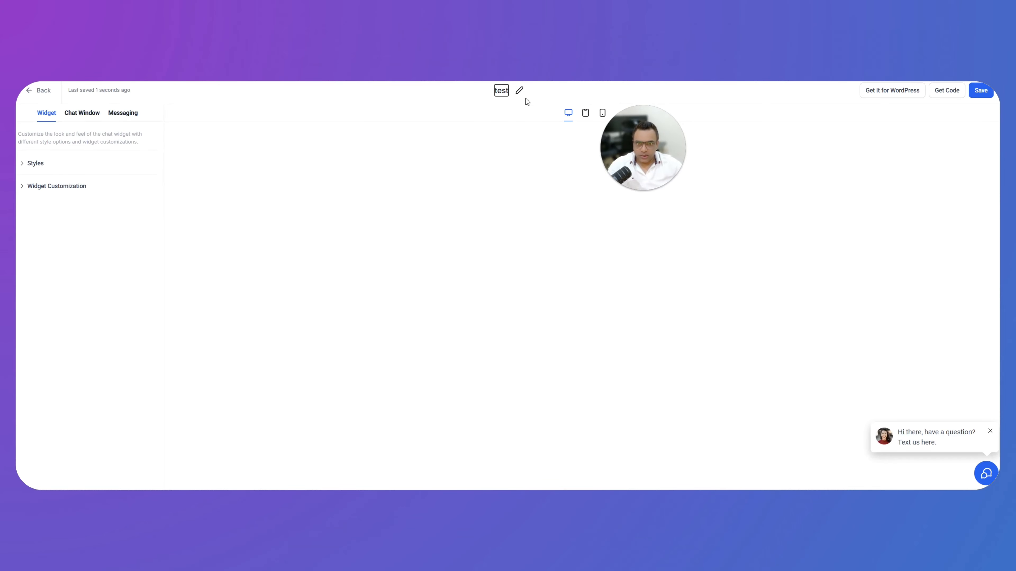
{"action": "key", "text": "Return"}
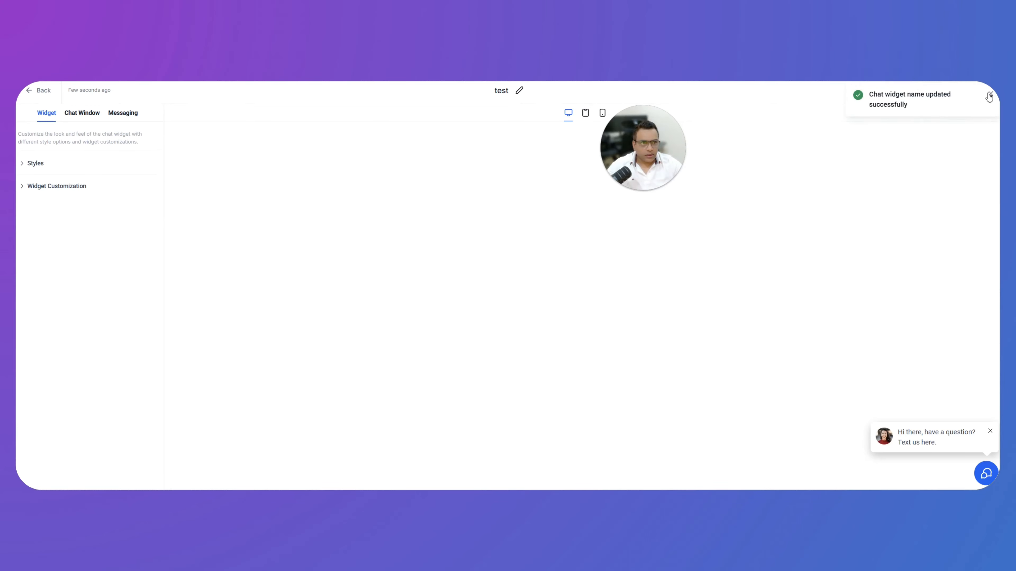
{"action": "left_click", "coordinate": [990, 95]}
{"action": "left_click", "coordinate": [980, 92]}
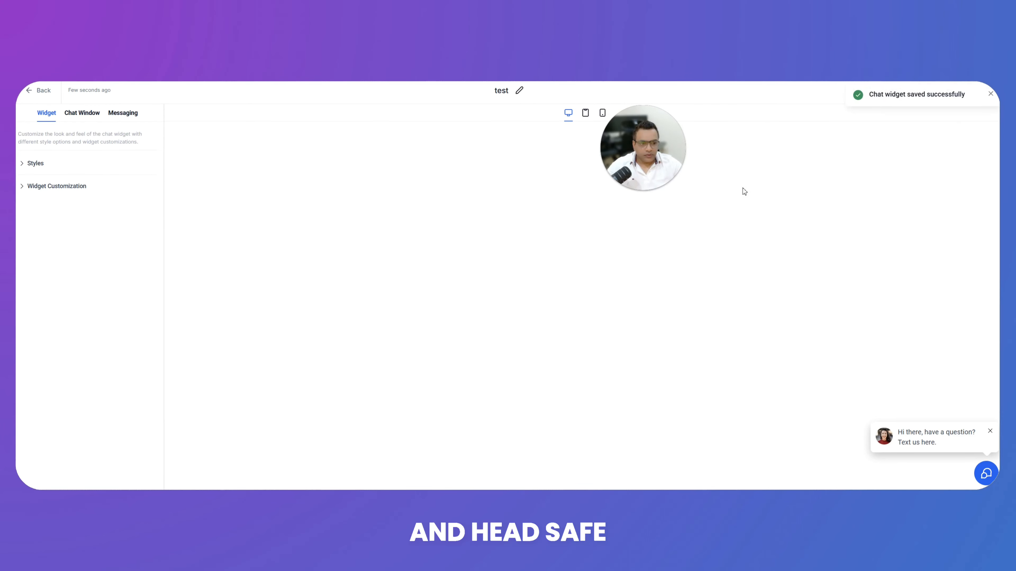